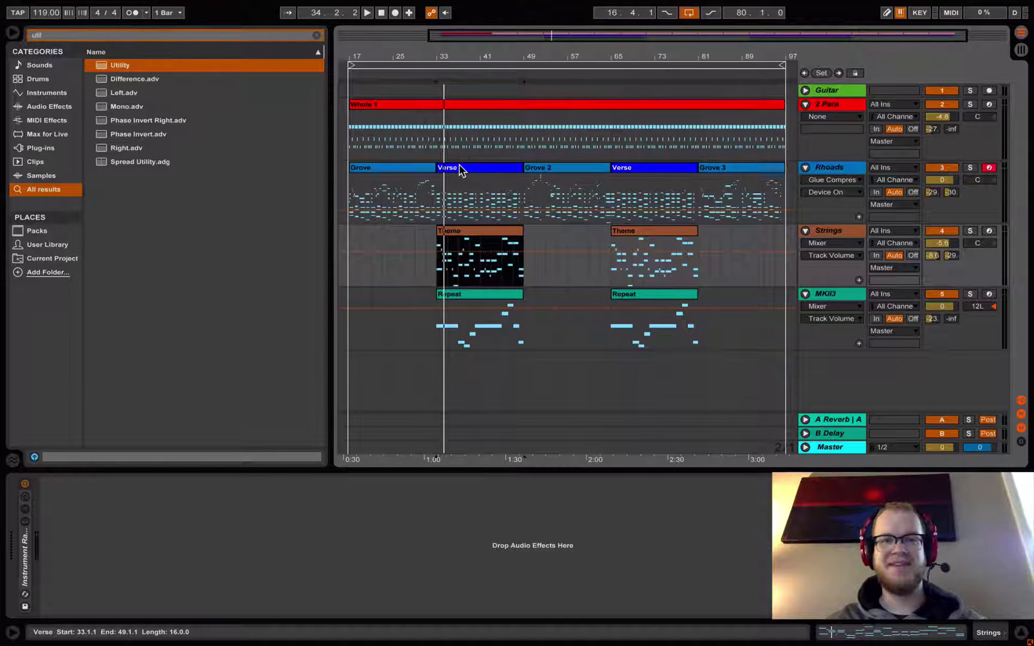
# Step: Select the first Verse clip on the Rhoads track and examine the track's automation device and parameter choices
pyautogui.click(457, 168)
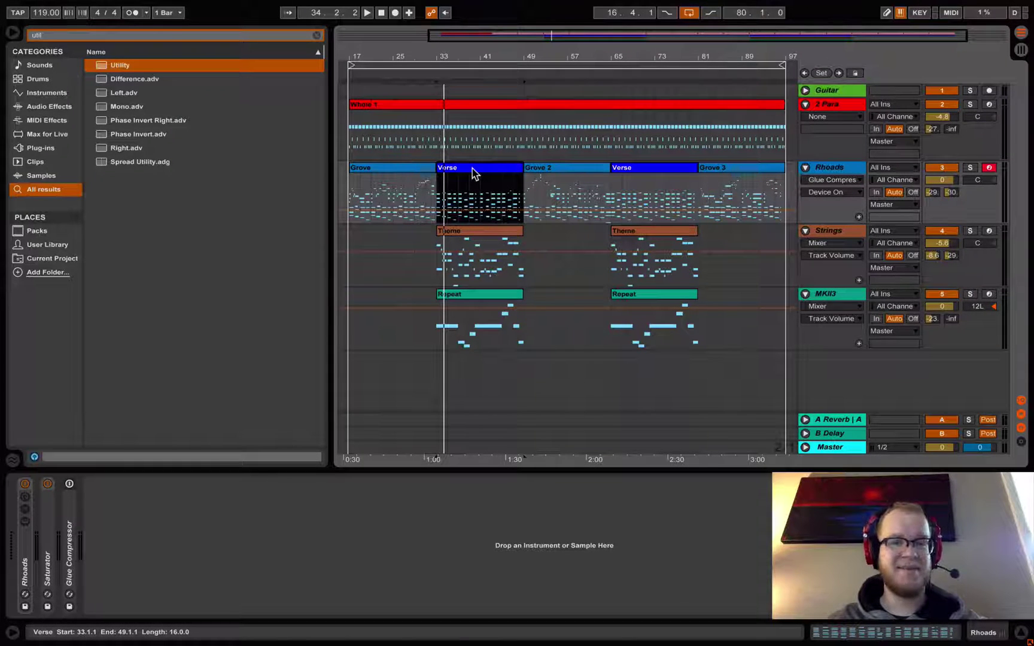
pyautogui.click(828, 181)
pyautogui.click(829, 180)
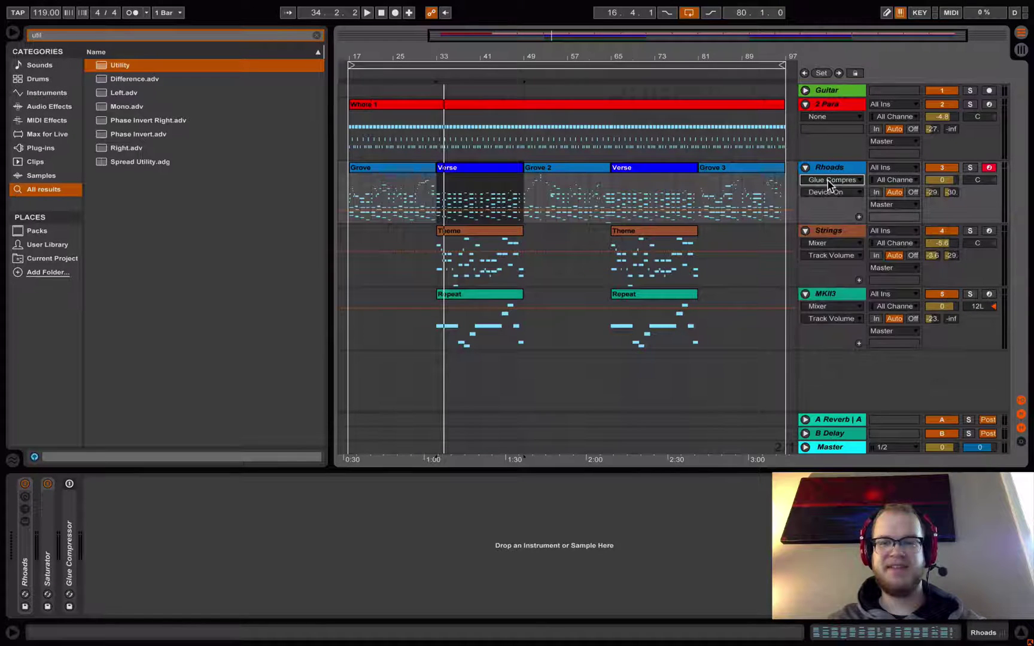
pyautogui.click(827, 193)
pyautogui.click(830, 194)
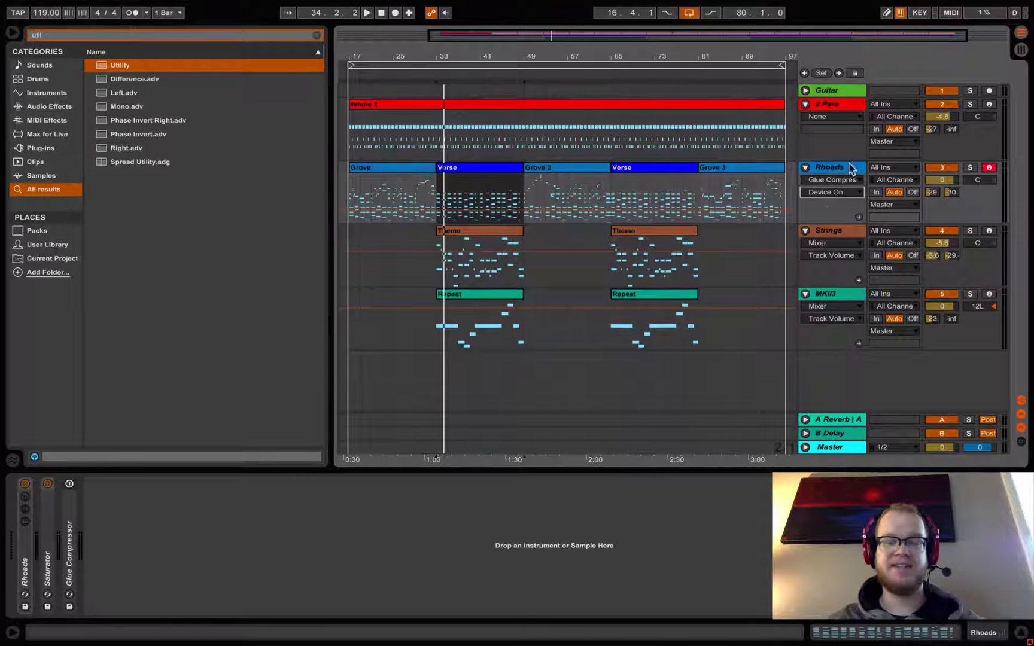
# Step: On the Strings track, display the automation for Track Panning and for the rack's EQ Eight band 8 frequency
pyautogui.click(836, 233)
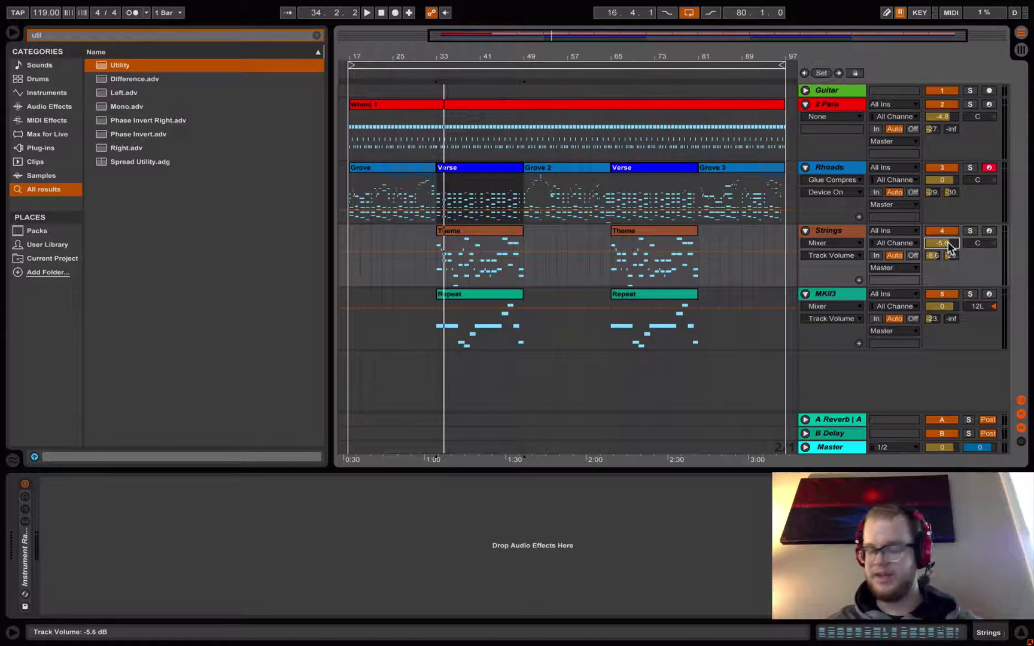
pyautogui.click(977, 243)
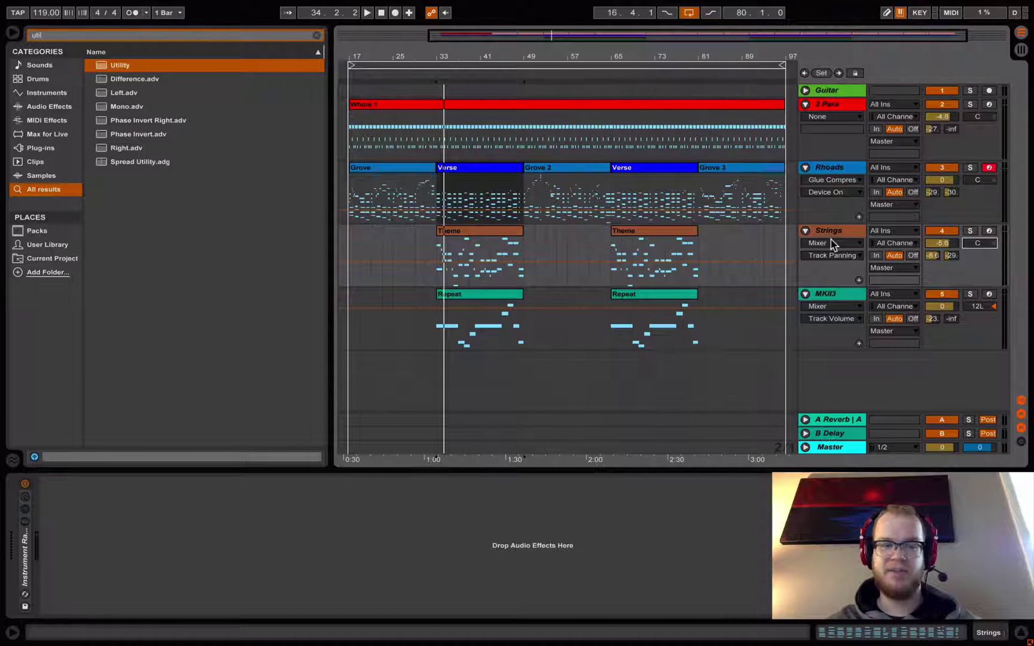
pyautogui.doubleClick(24, 544)
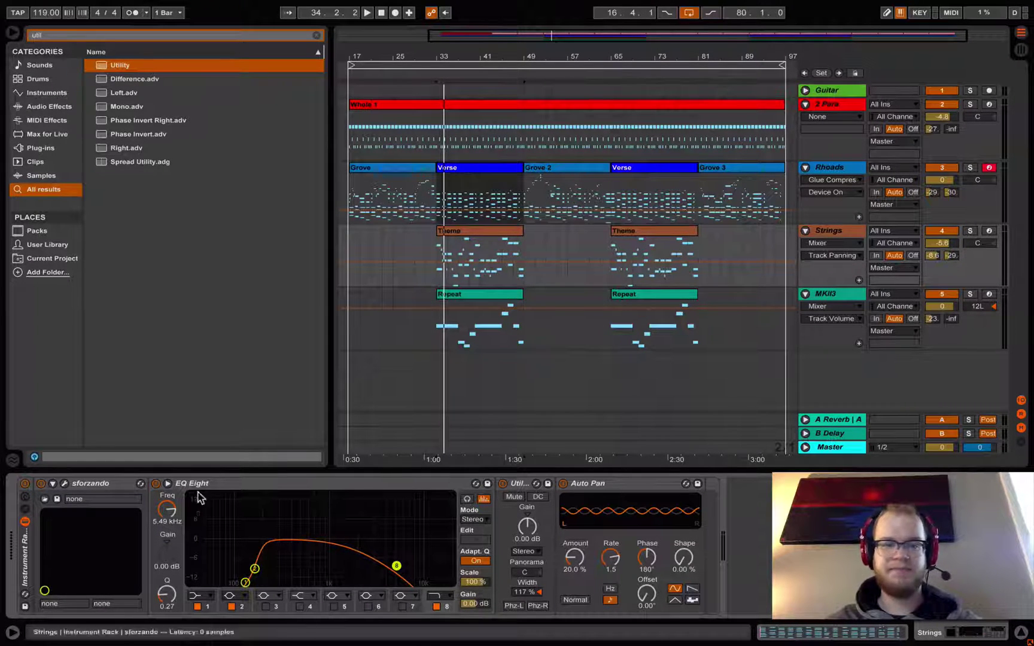
pyautogui.click(170, 519)
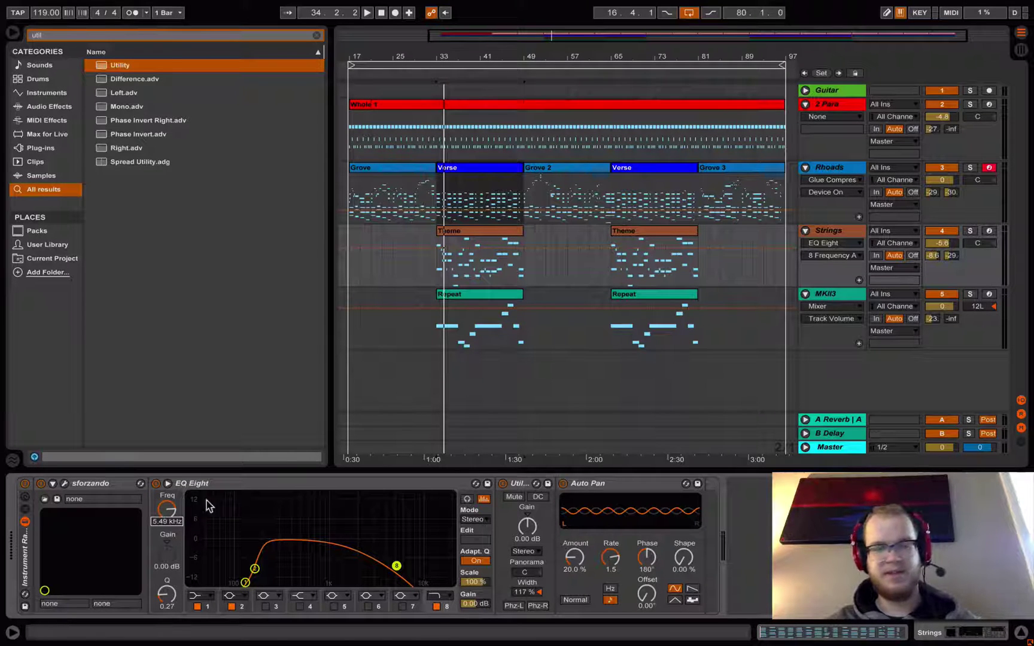
pyautogui.doubleClick(33, 551)
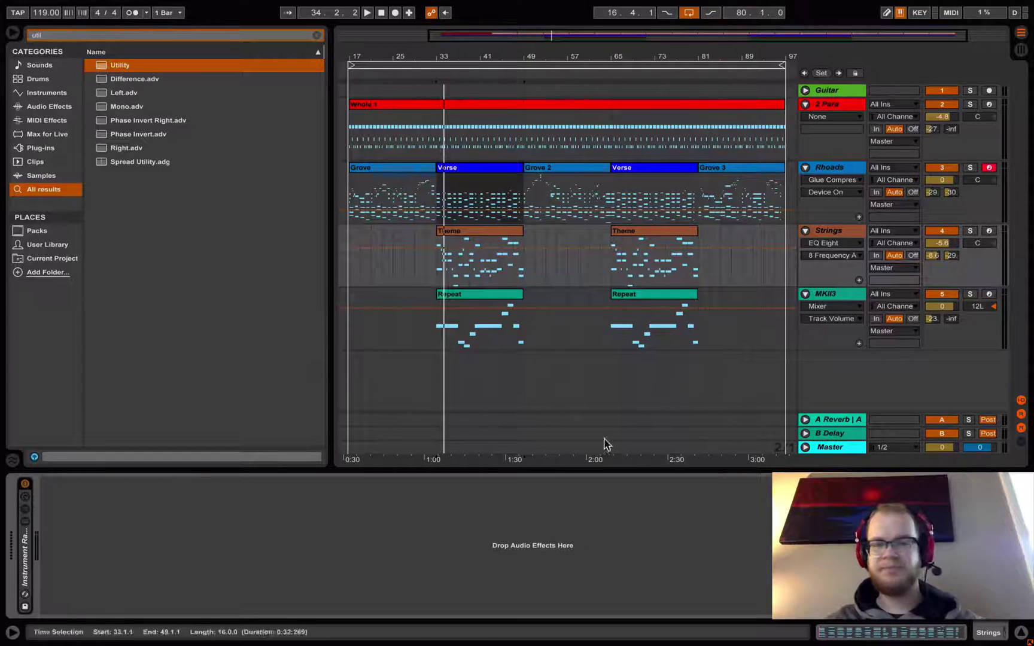
# Step: Select the first Theme clip on the Strings track and play the arrangement from bar 33
pyautogui.click(838, 232)
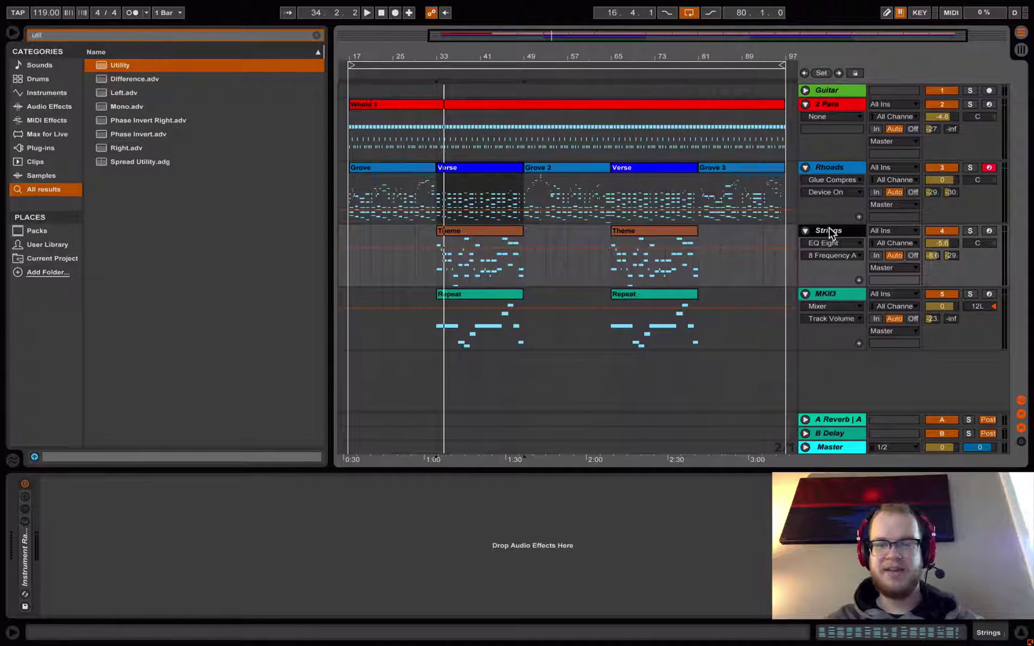
pyautogui.click(506, 237)
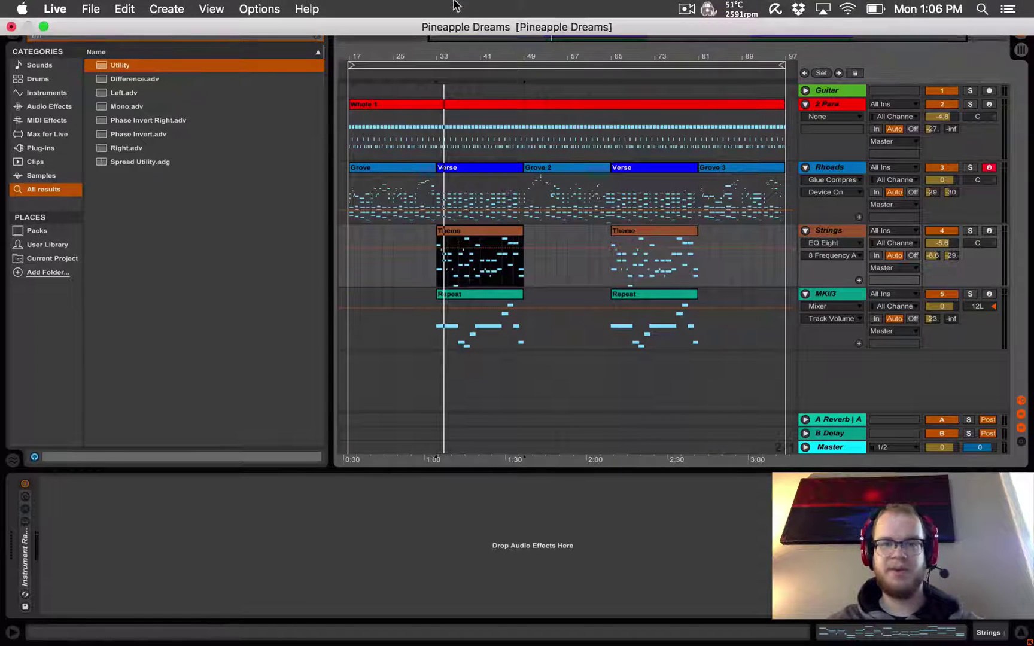
pyautogui.press('space')
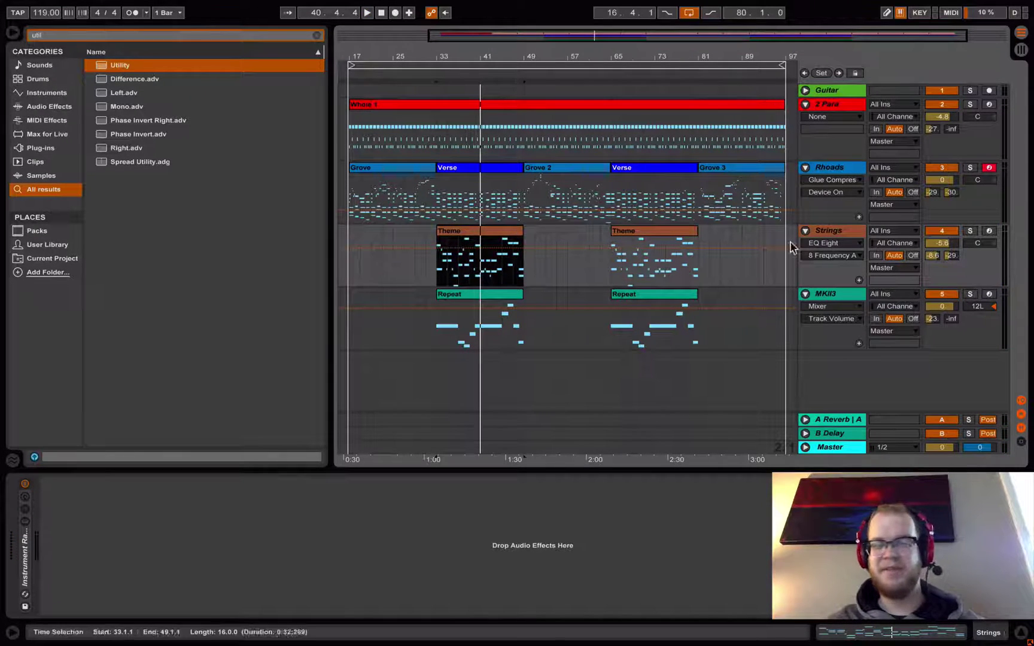
# Step: Examine the list of automatable devices for the Strings track, leaving EQ Eight selected
pyautogui.click(837, 248)
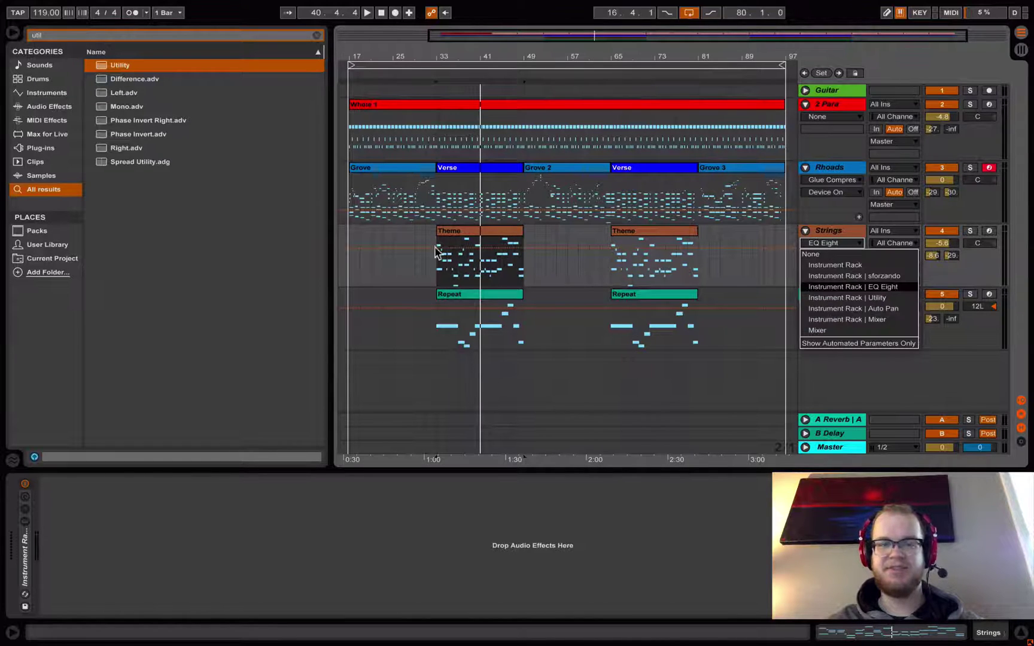
pyautogui.click(464, 234)
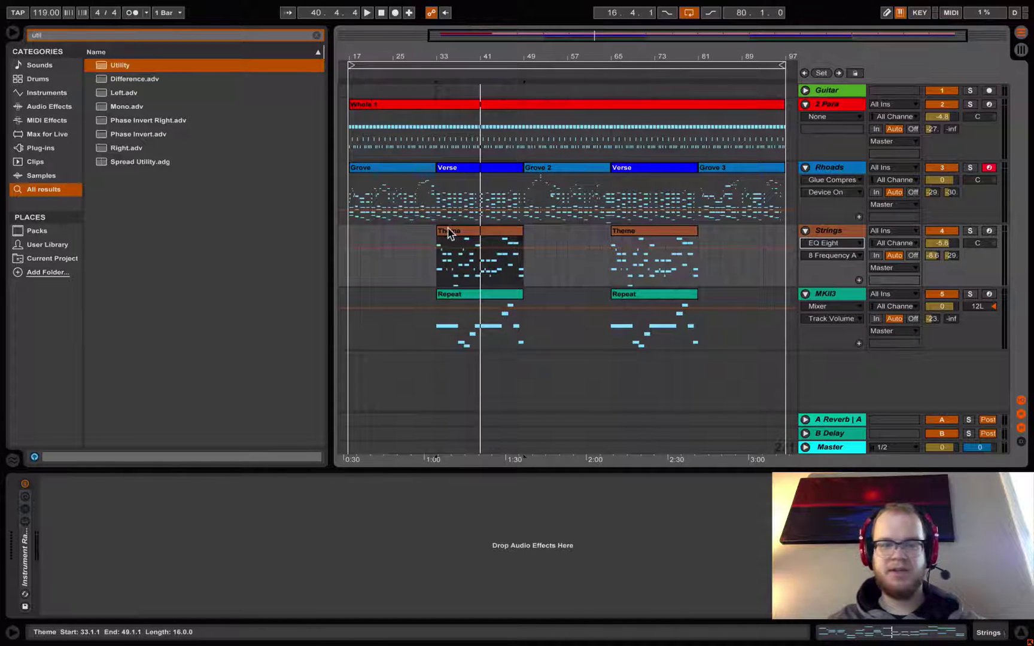
pyautogui.click(450, 233)
pyautogui.click(836, 246)
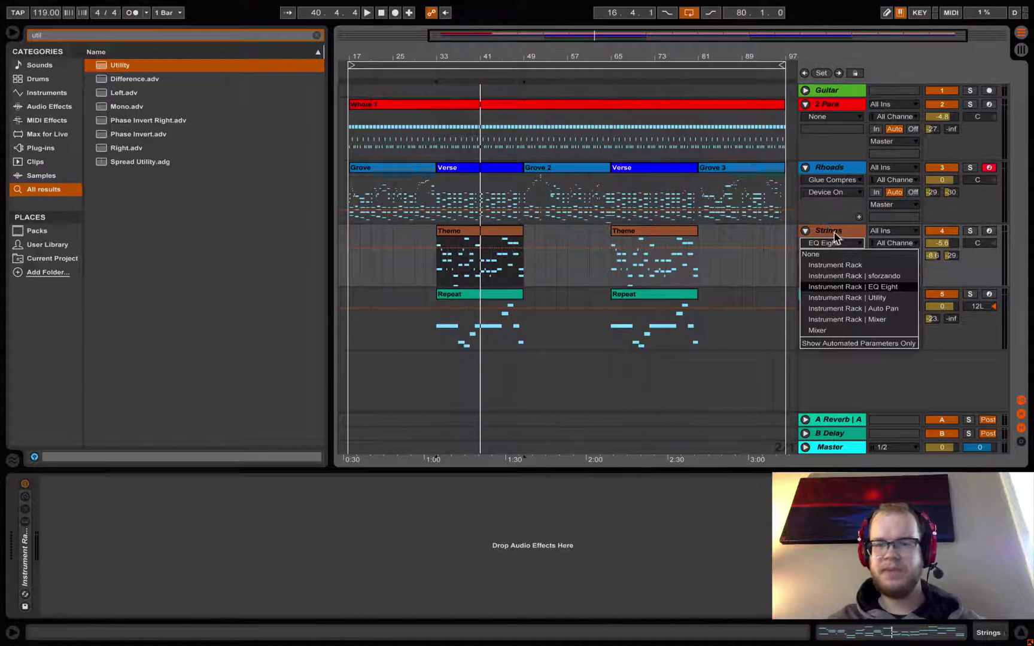
pyautogui.click(838, 244)
# Step: Draw a Track Volume fade-in on the Strings track, rising from the minimum at bar 33 to -5.6 dB at bar 35
pyautogui.click(944, 245)
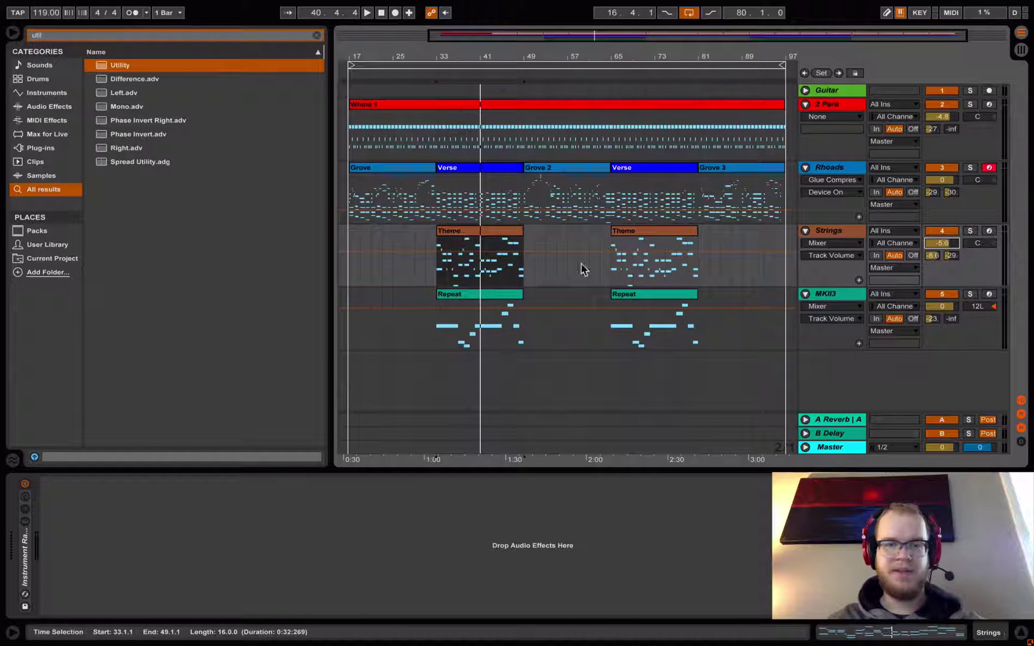
pyautogui.moveTo(796, 288); pyautogui.dragTo(796, 351)
pyautogui.press('z')
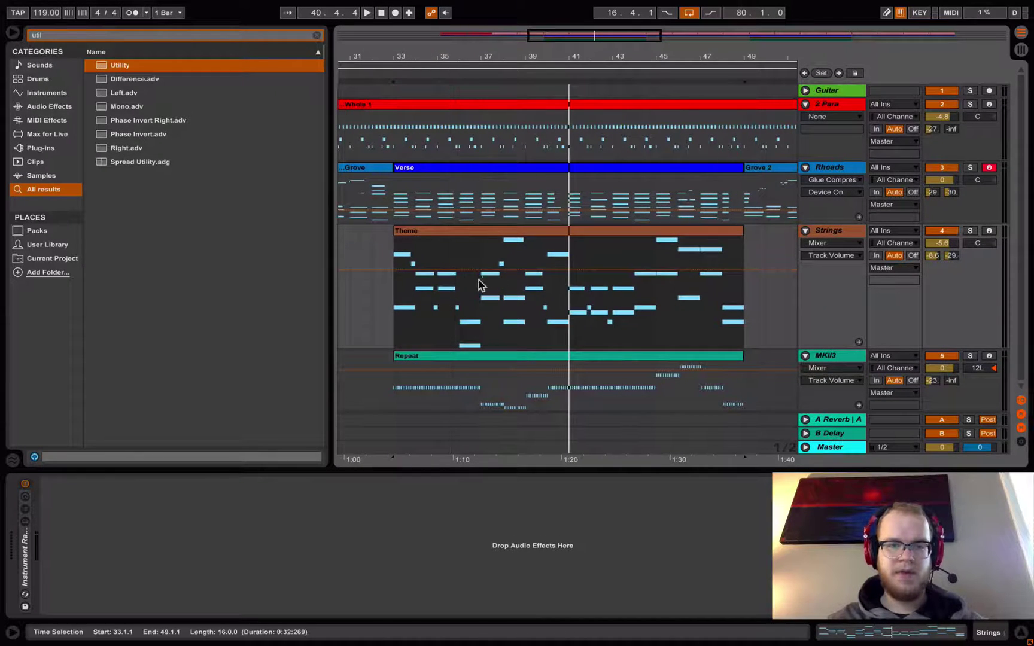
pyautogui.click(447, 310)
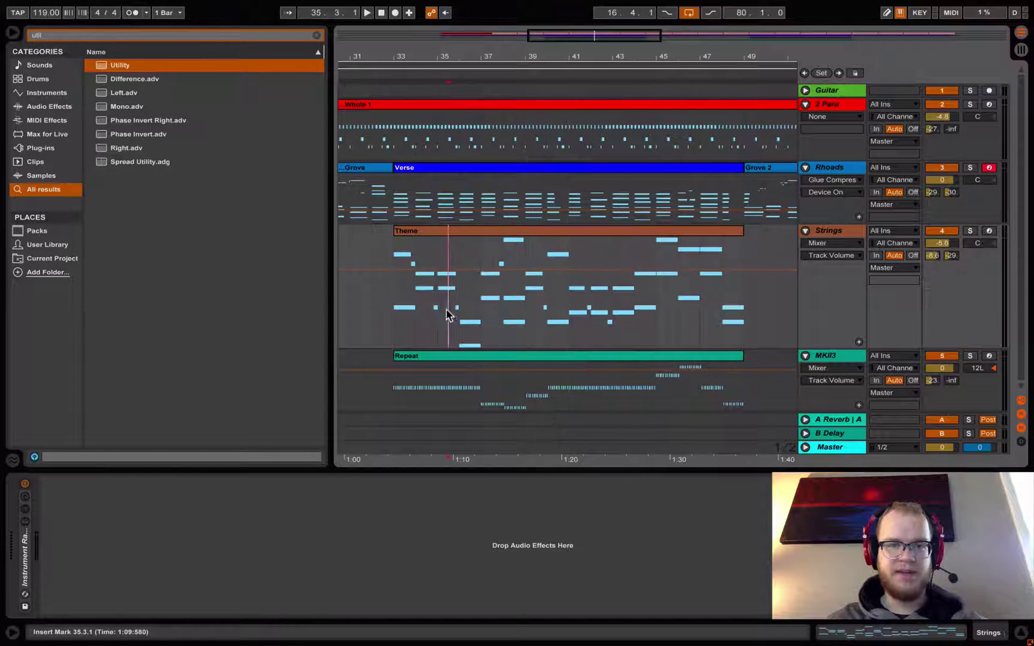
pyautogui.click(436, 271)
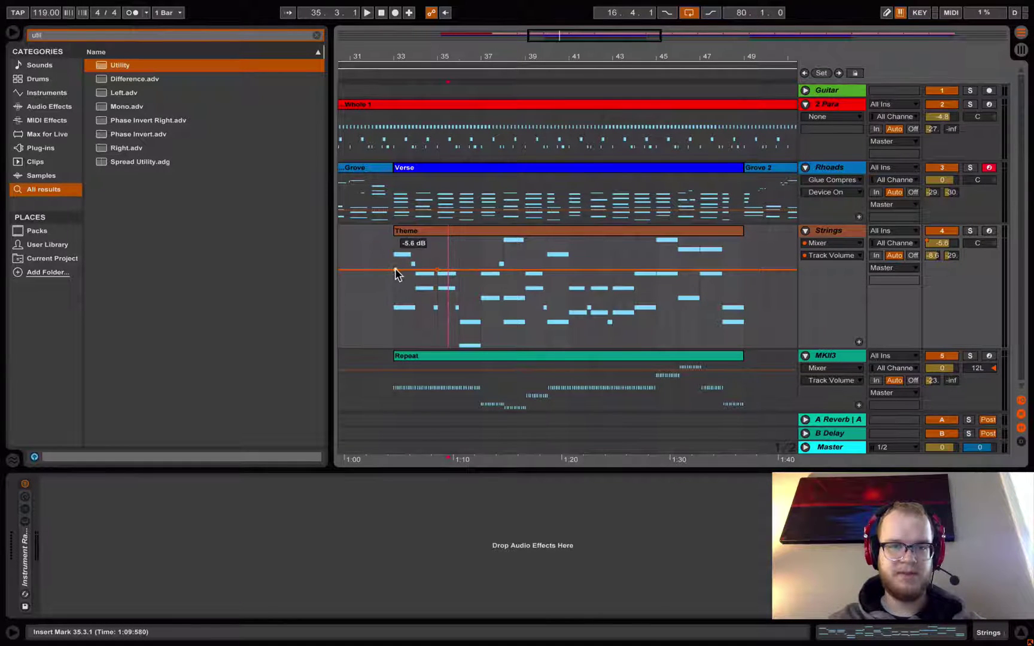
pyautogui.moveTo(393, 271); pyautogui.dragTo(395, 347)
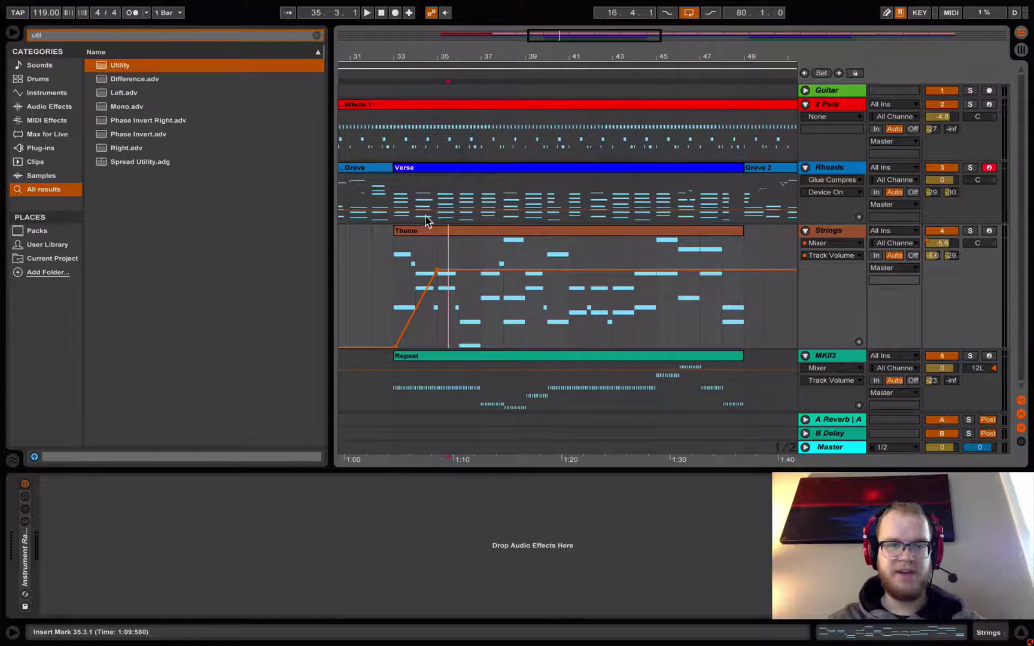
# Step: Play the volume fade-in at the start of the Theme clip in both Arrangement View and Session View
pyautogui.click(419, 232)
pyautogui.press('space')
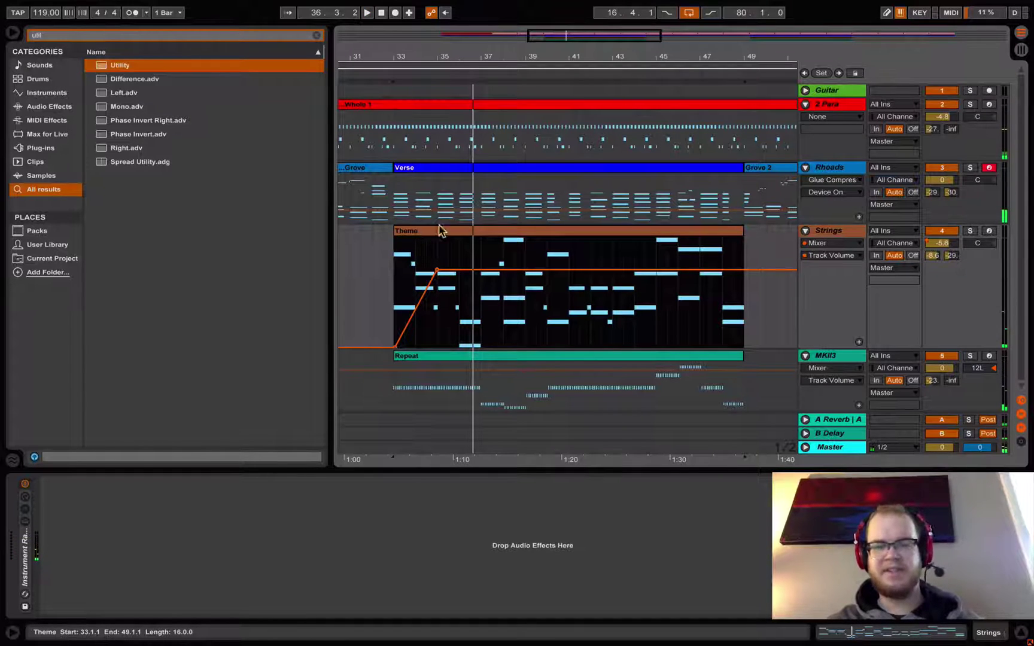
pyautogui.click(440, 232)
pyautogui.press('Tab')
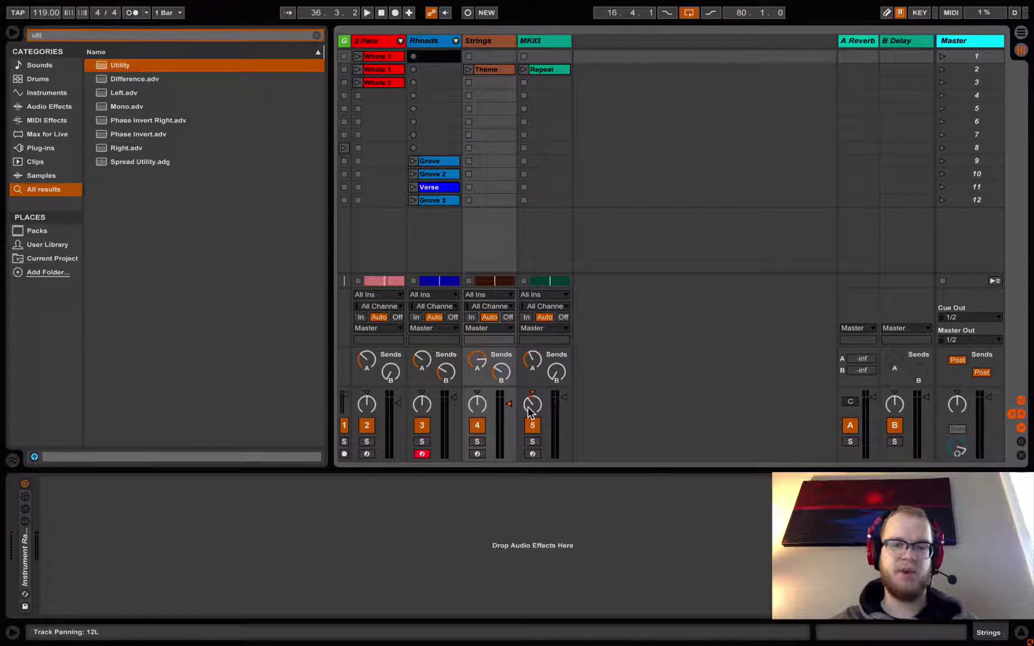
pyautogui.press('space')
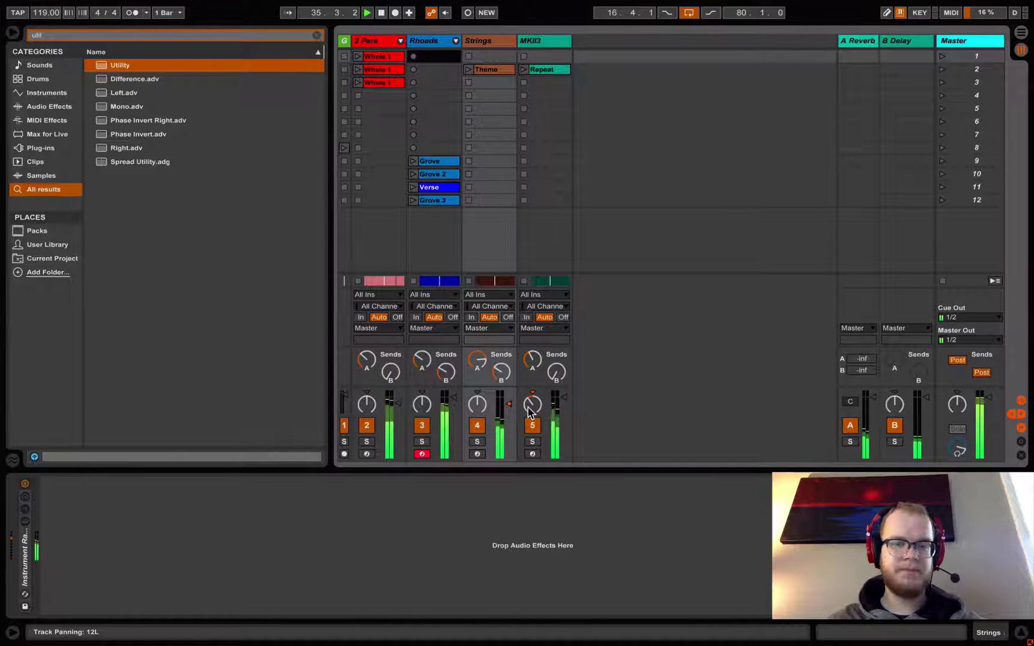
pyautogui.press('space')
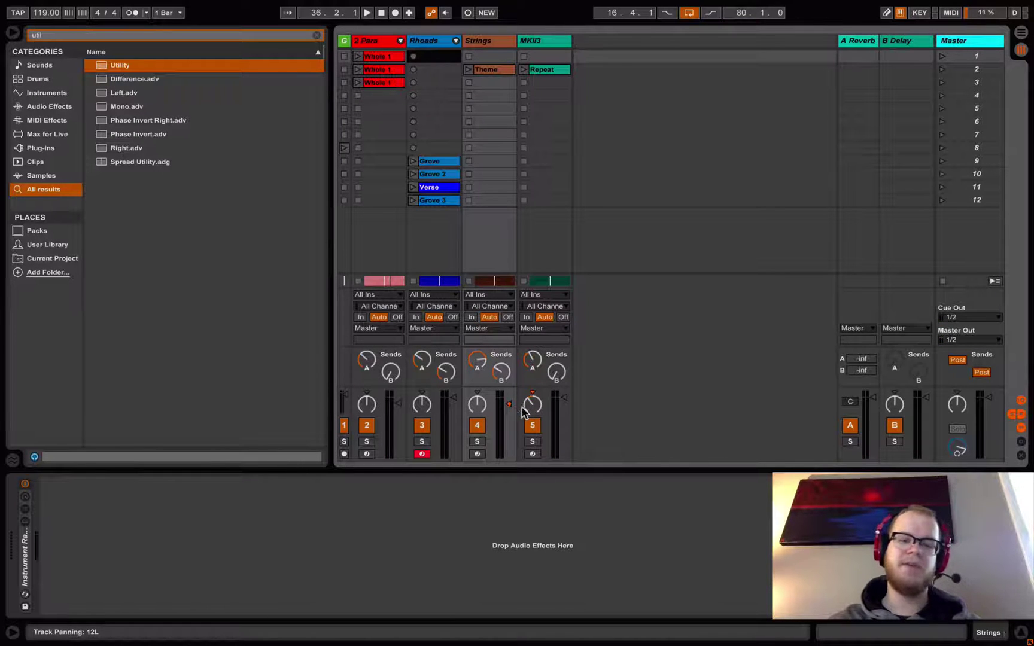
pyautogui.press('Tab')
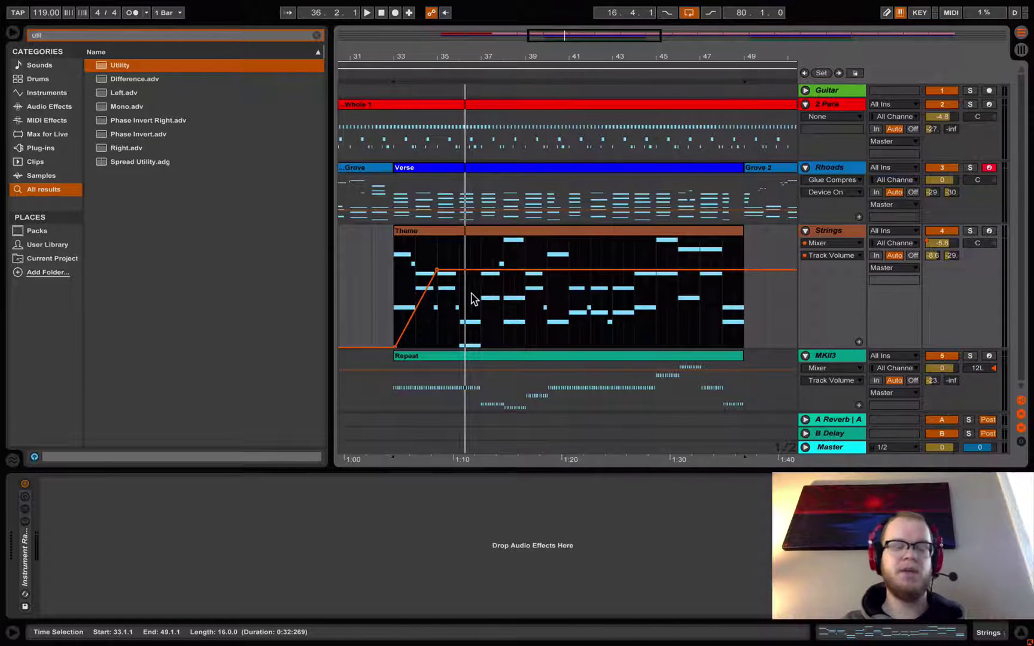
# Step: Delete the Track Volume automation from the Strings track
pyautogui.click(526, 307)
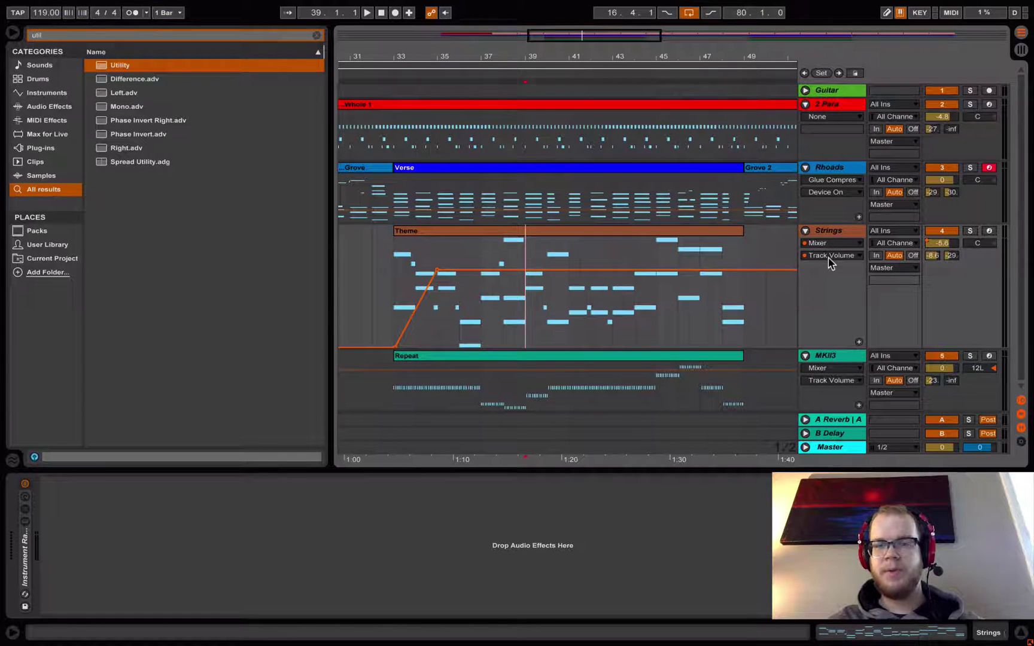
pyautogui.rightClick(951, 246)
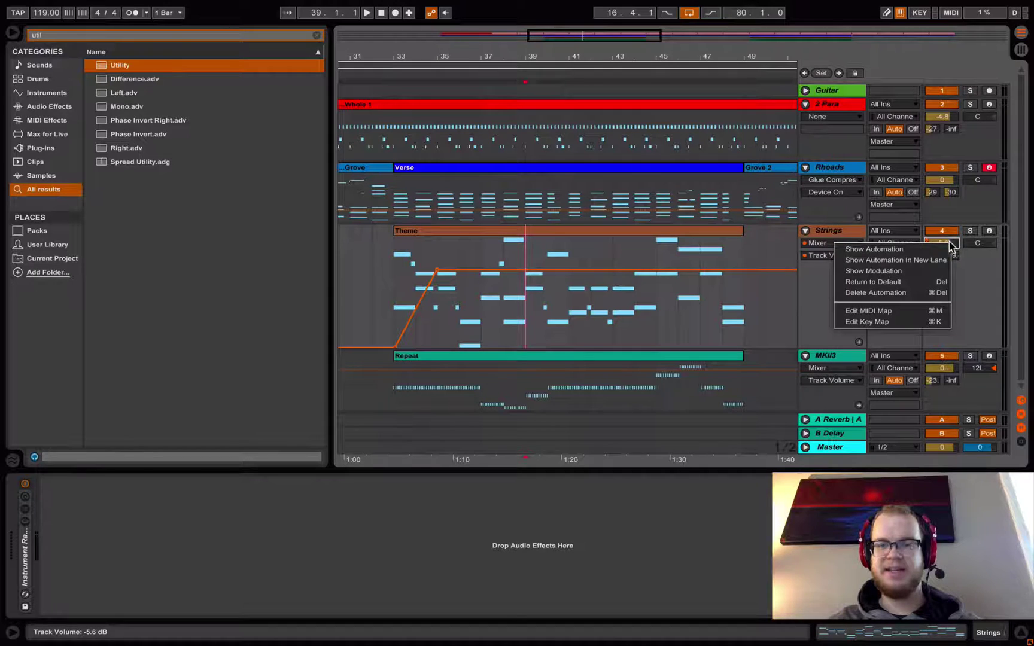
pyautogui.click(891, 295)
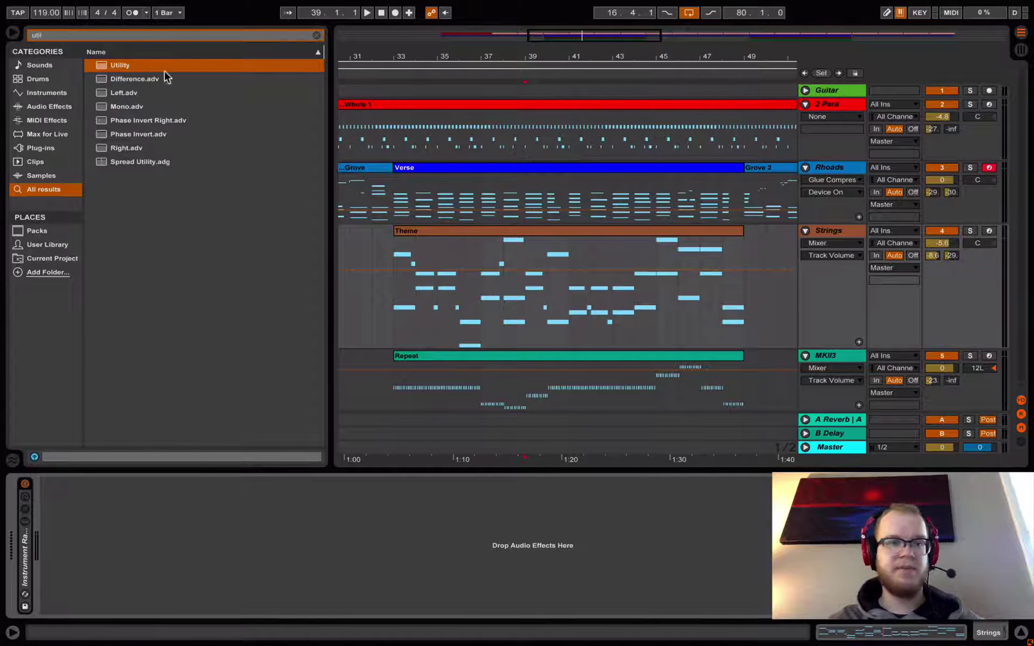
# Step: Add a Utility device to the Strings track and automate its Gain to fade in from bar 33 to 0 dB at bar 35
pyautogui.moveTo(120, 64); pyautogui.dragTo(146, 553)
pyautogui.click(72, 526)
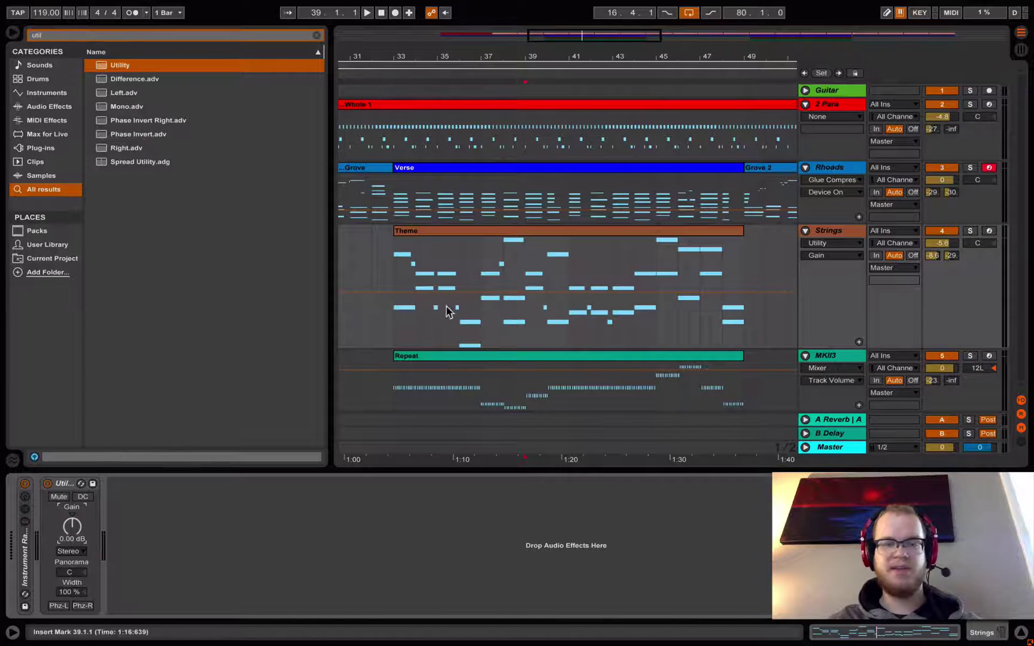
pyautogui.click(437, 292)
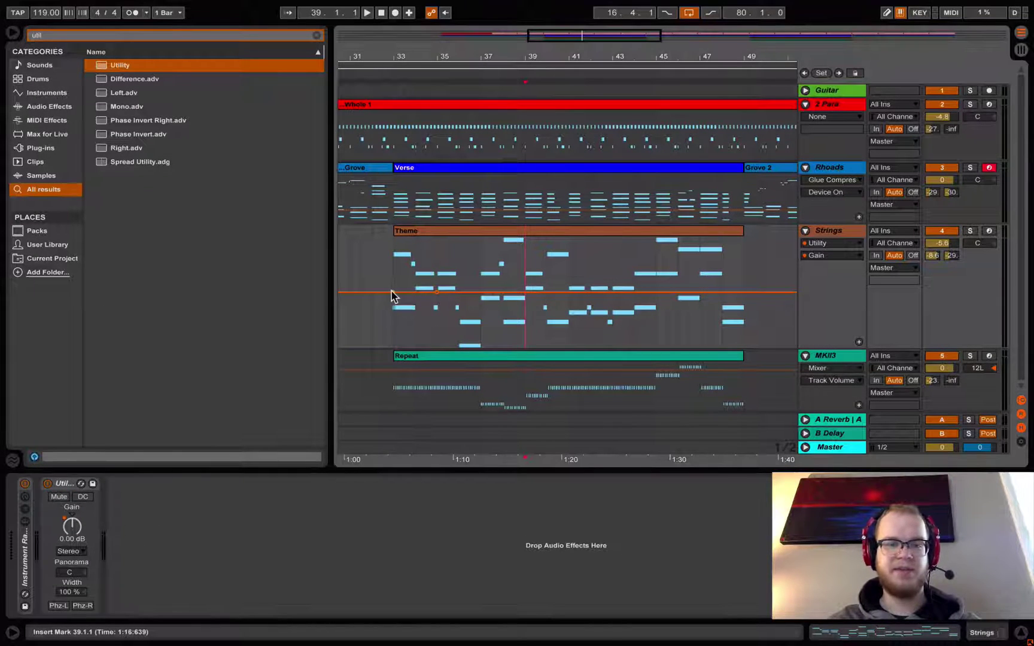
pyautogui.moveTo(393, 292); pyautogui.dragTo(393, 347)
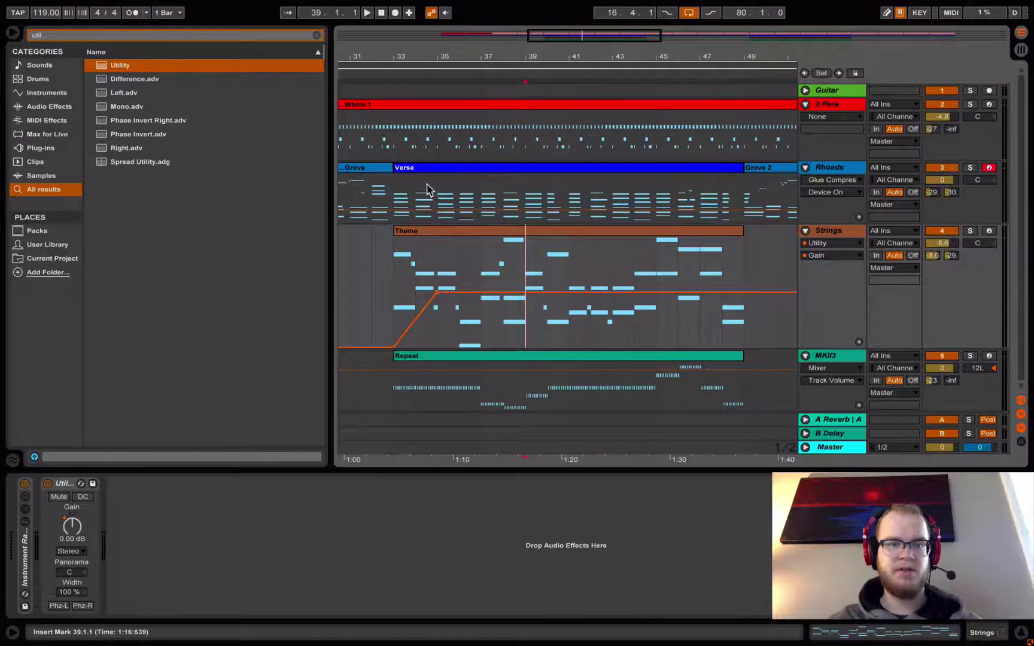
# Step: Play the Theme clip with the Utility Gain fade-in and switch to Session View to watch the mixer
pyautogui.click(412, 234)
pyautogui.press('space')
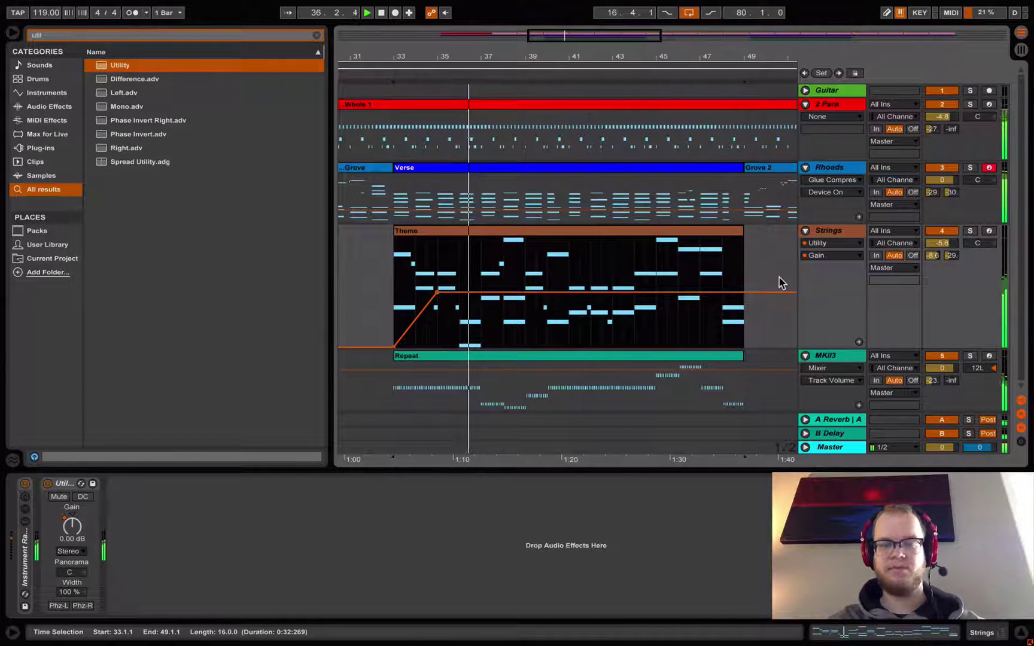
pyautogui.press('Tab')
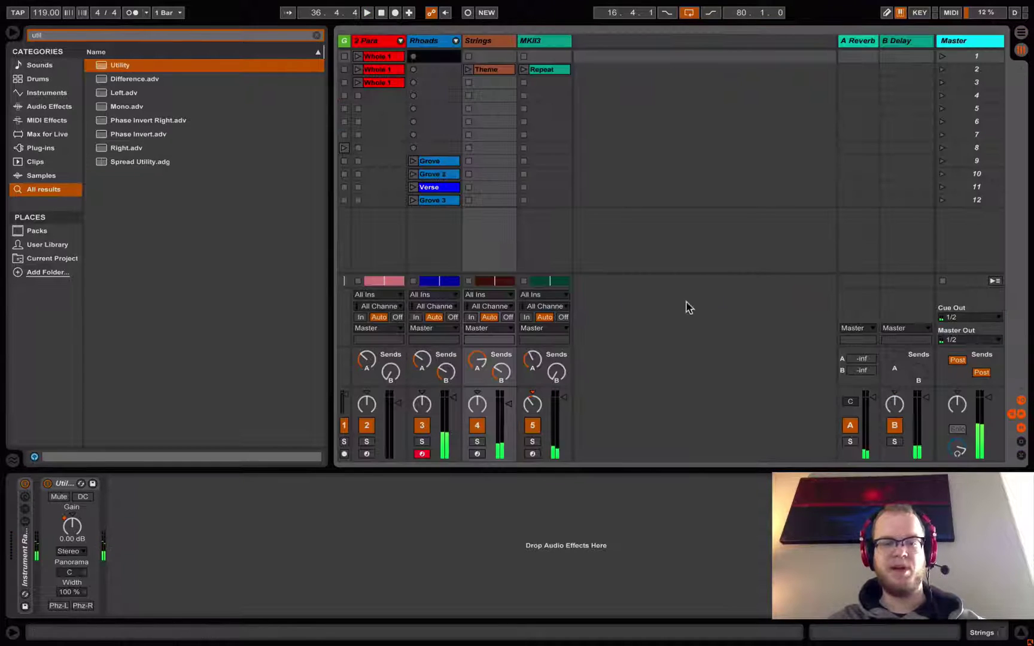
# Step: Test playback with the Strings track volume lowered to -24.3 dB, and raise the fader back to about its earlier level
pyautogui.moveTo(512, 411); pyautogui.dragTo(508, 425)
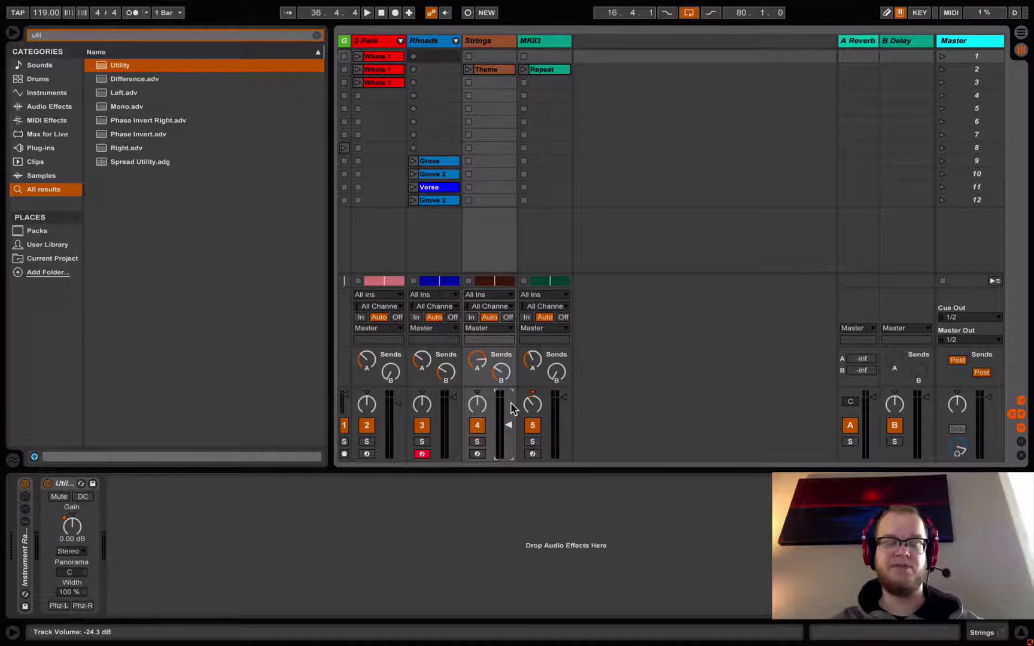
pyautogui.press('space')
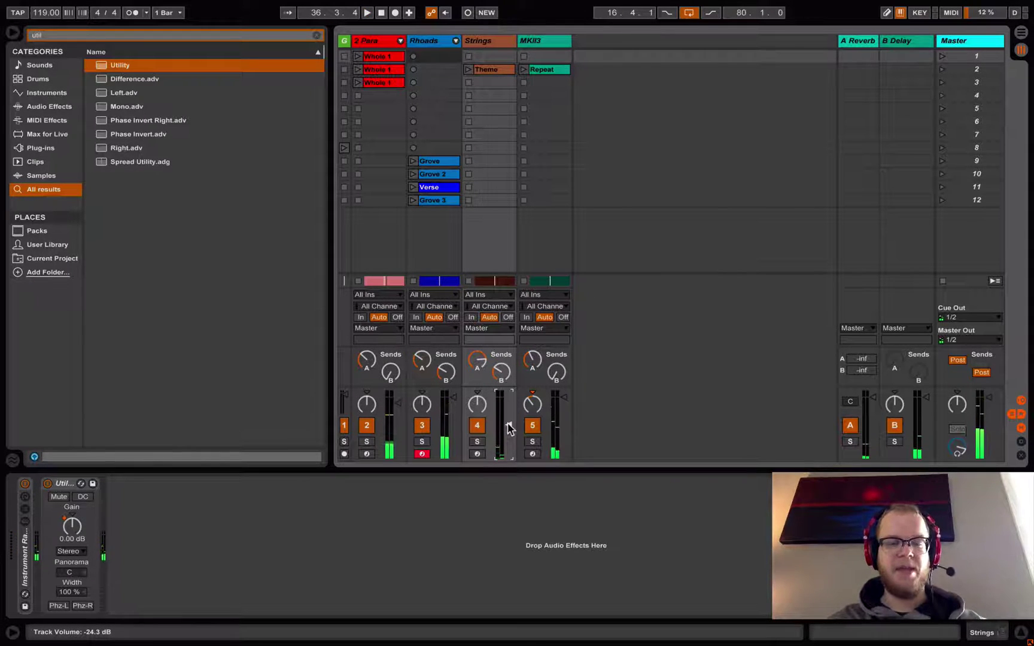
pyautogui.moveTo(508, 428); pyautogui.dragTo(508, 406)
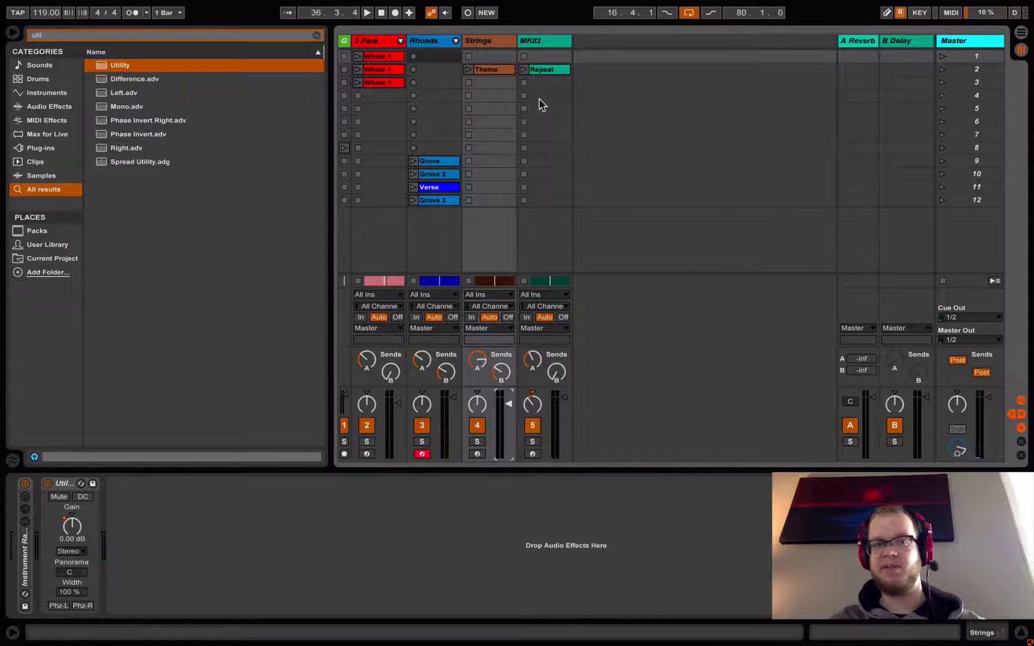
# Step: Return to the Arrangement View and place the insert marker at bar 37 on the Strings track
pyautogui.click(488, 45)
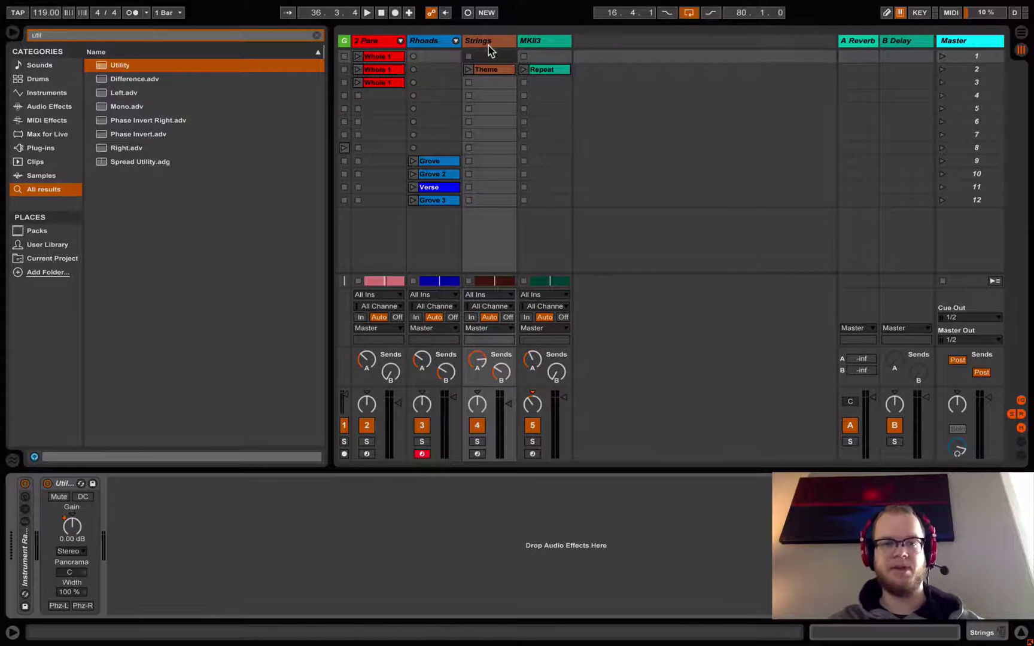
pyautogui.press('Tab')
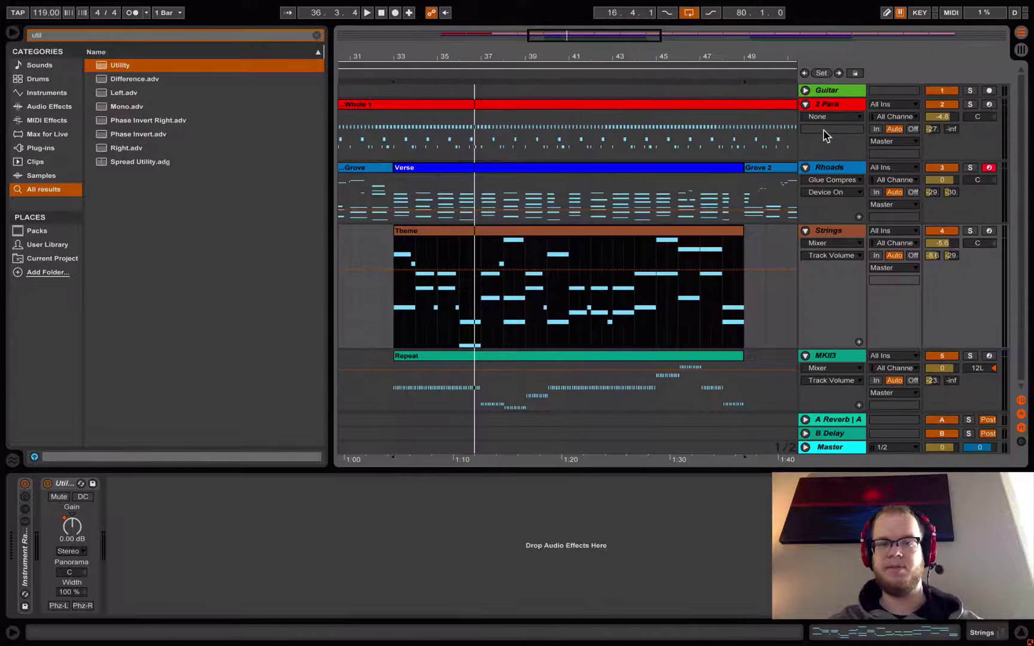
pyautogui.click(787, 277)
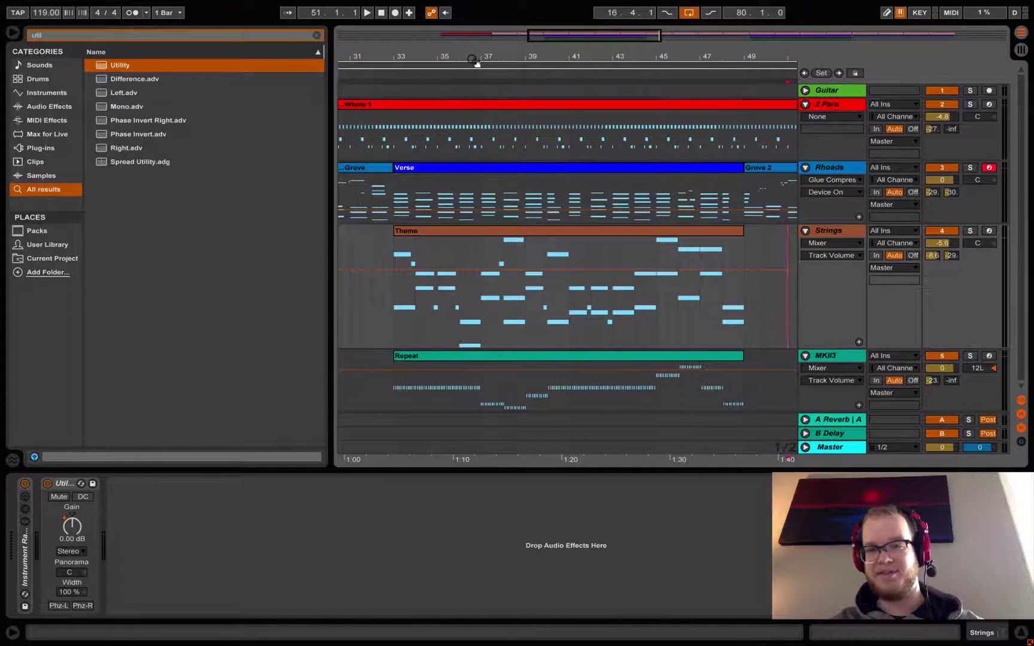
pyautogui.click(444, 232)
pyautogui.click(449, 299)
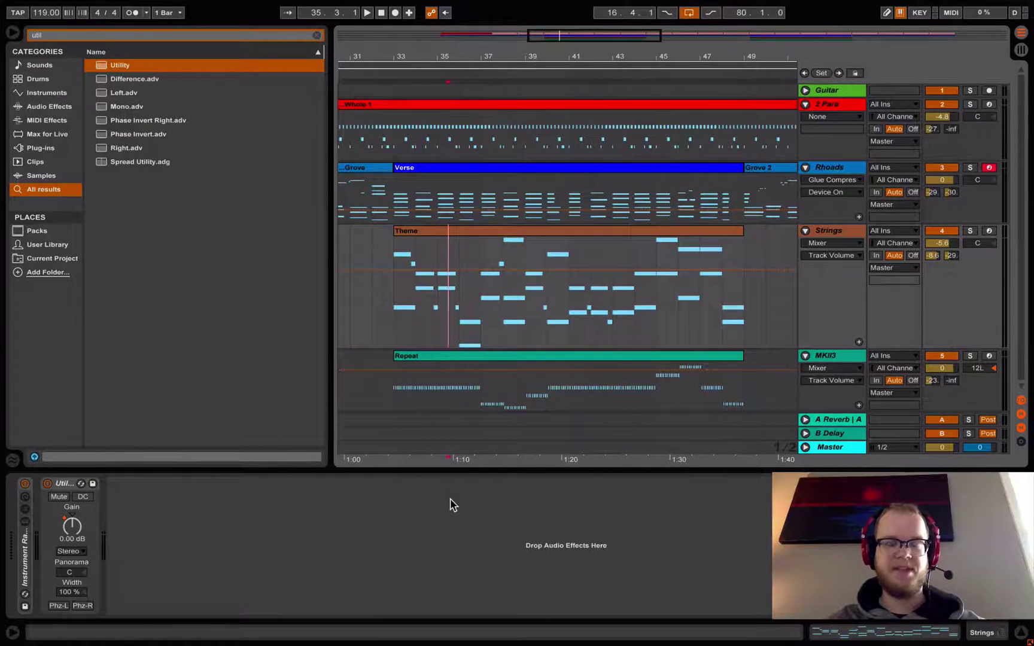
pyautogui.click(483, 303)
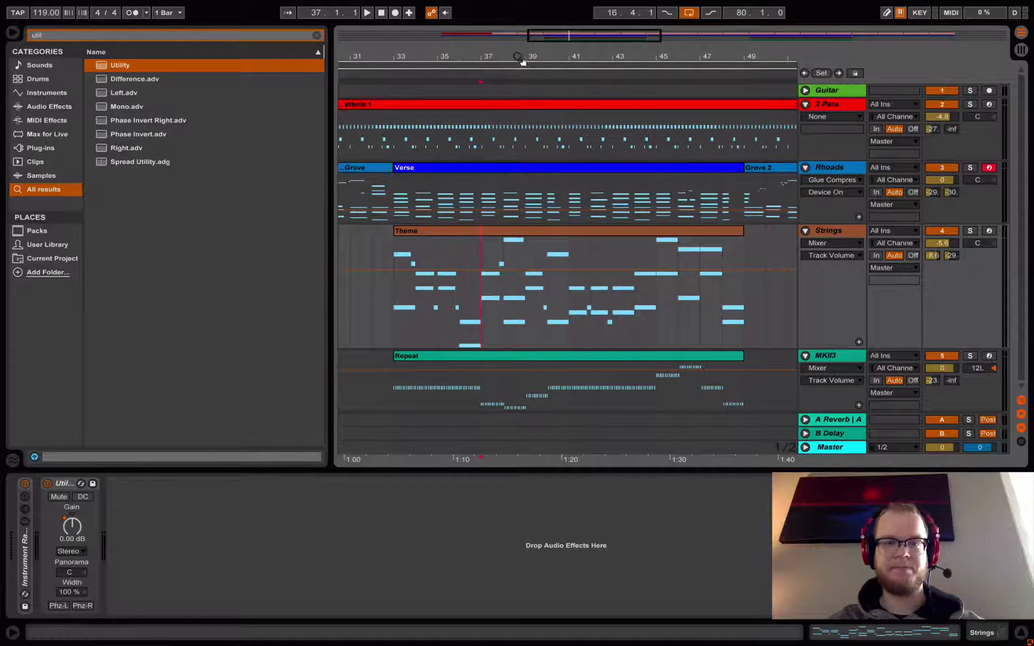
# Step: Delete the automation of the Utility Gain on the Strings track
pyautogui.moveTo(518, 58); pyautogui.dragTo(518, 144)
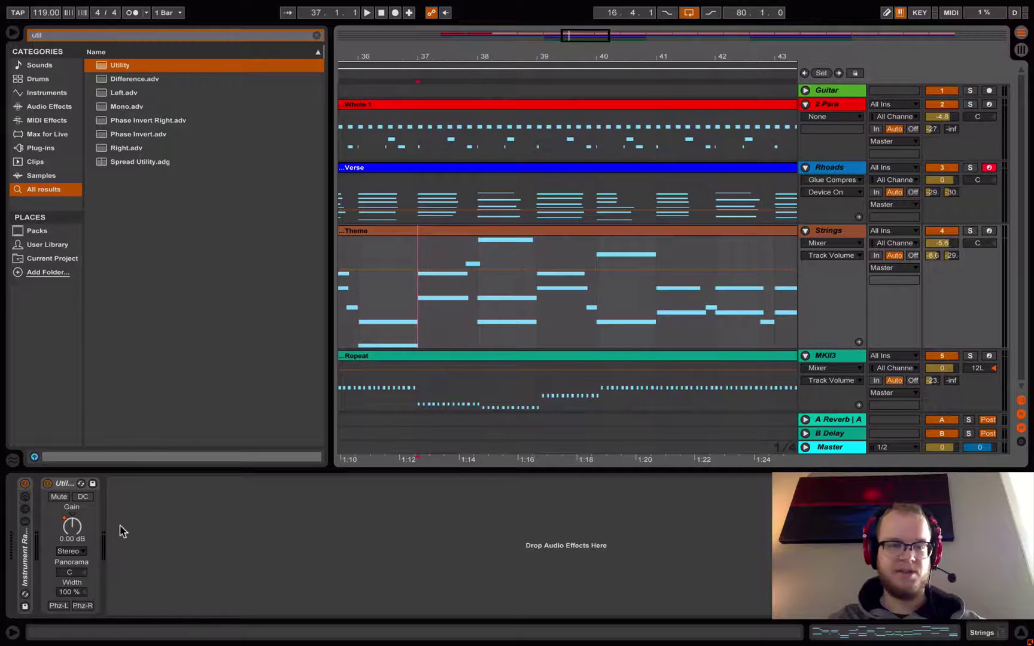
pyautogui.click(73, 527)
pyautogui.rightClick(72, 527)
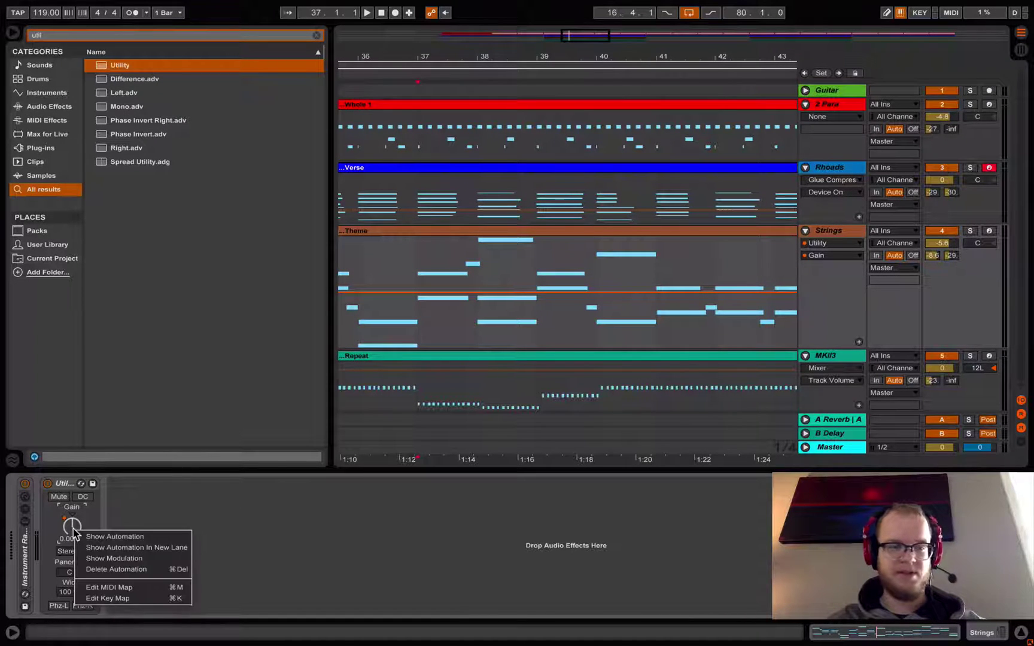
pyautogui.click(114, 569)
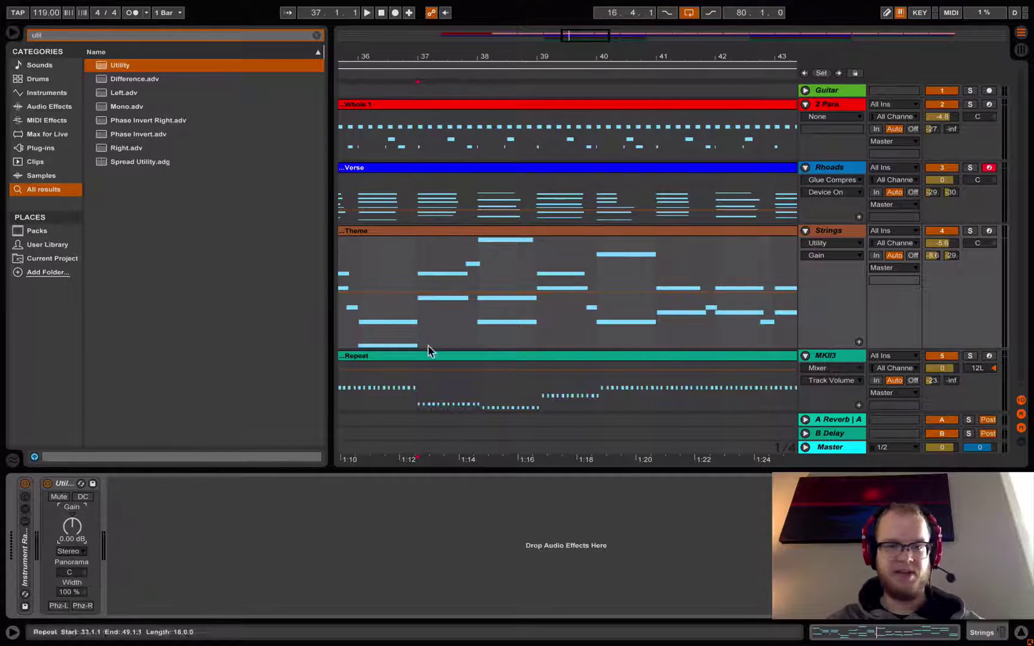
# Step: Add breakpoints to the Strings Utility Gain line near bars 38 and 41 and lower the segment between them to the lane's floor
pyautogui.click(468, 293)
pyautogui.click(476, 293)
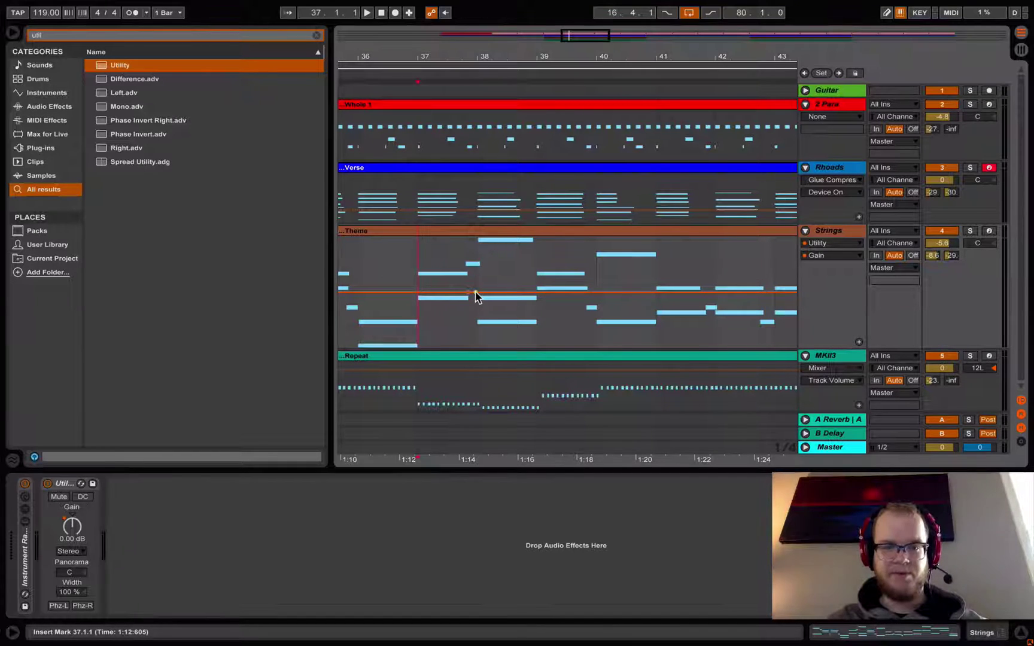
pyautogui.click(662, 292)
pyautogui.click(658, 293)
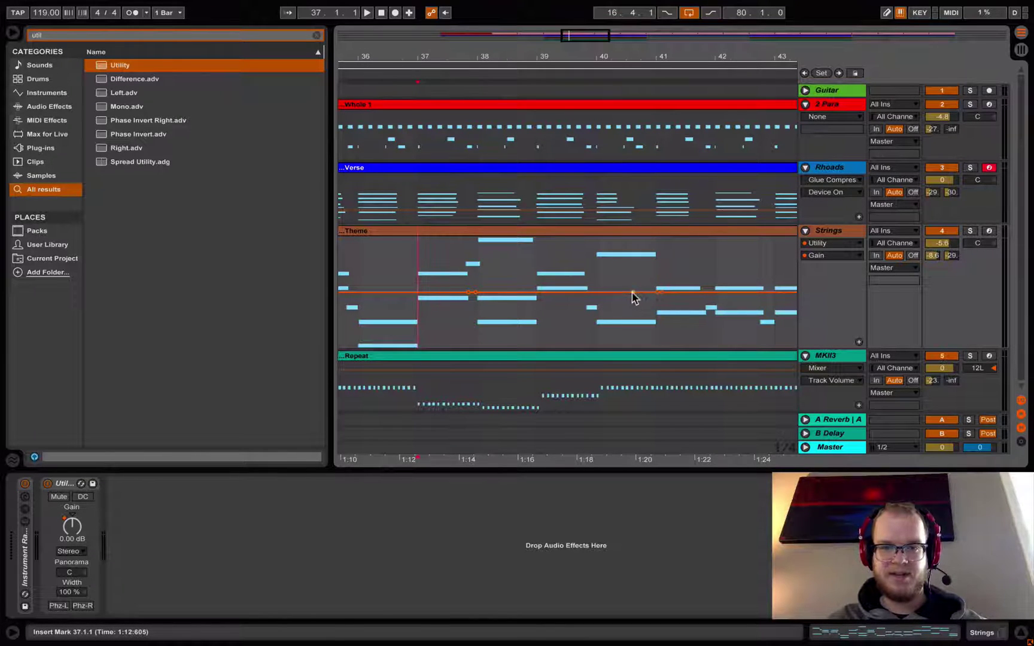
pyautogui.moveTo(630, 294); pyautogui.dragTo(630, 346)
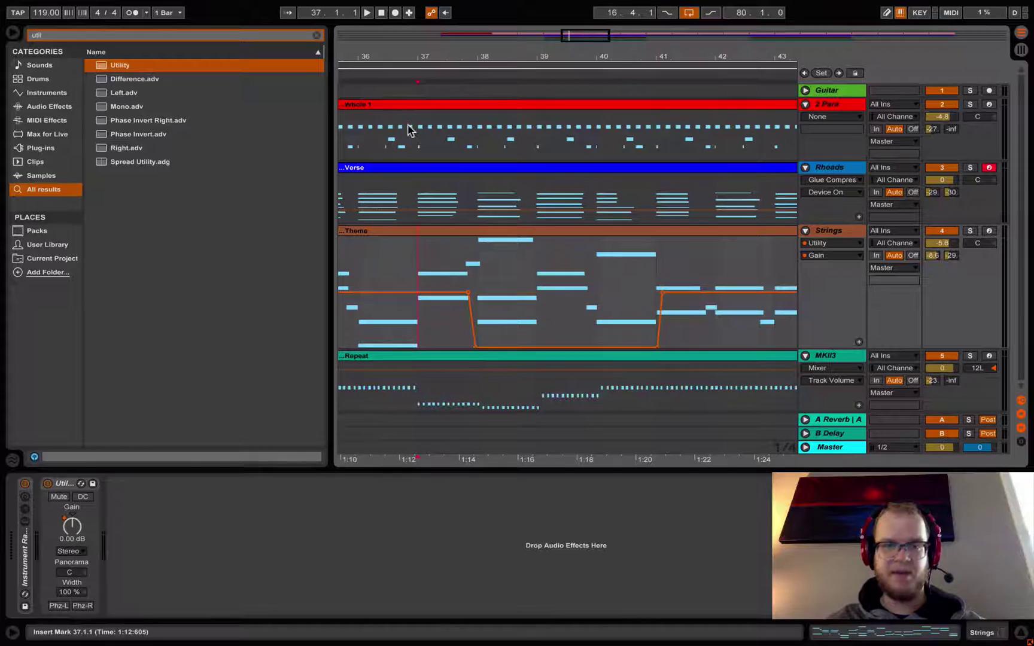
# Step: Play through the Gain dip on the Strings track, stop, and raise its floor to about -19.2 dB
pyautogui.click(450, 74)
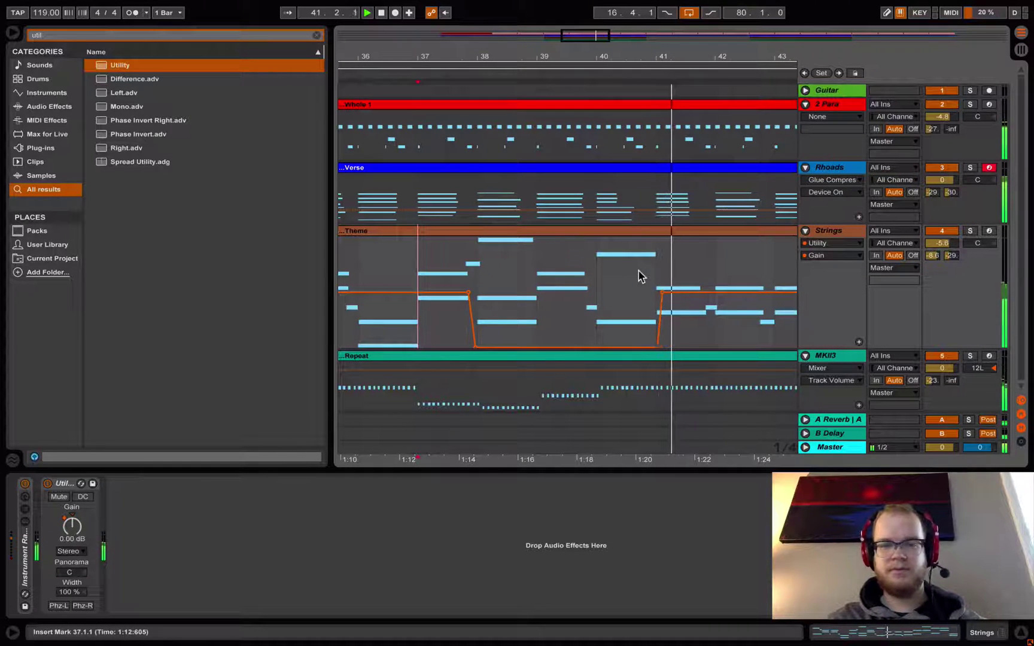
pyautogui.press('space')
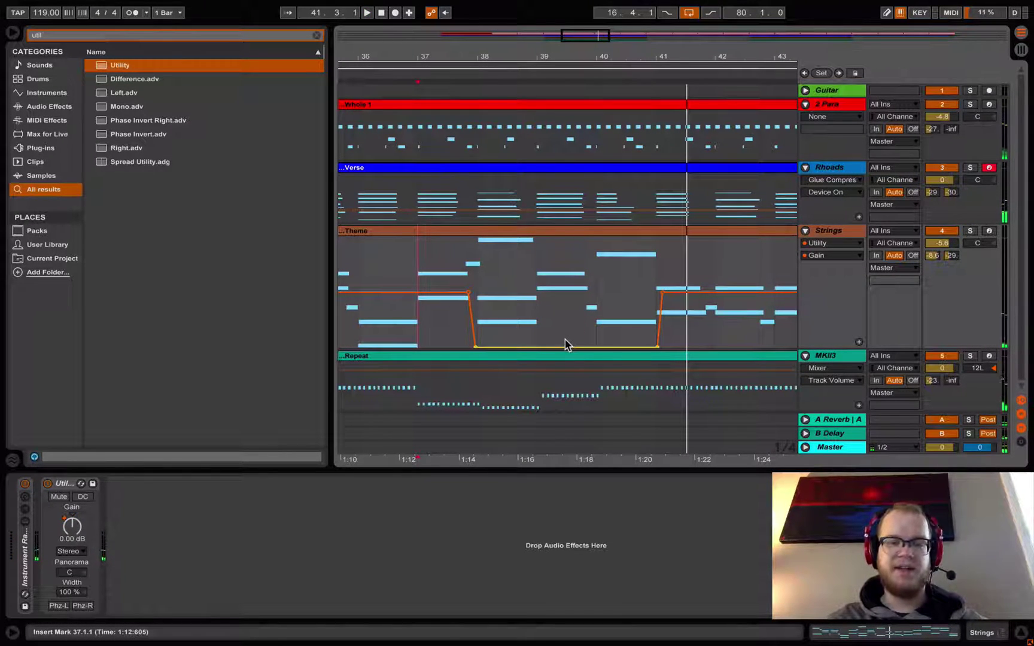
pyautogui.moveTo(566, 345); pyautogui.dragTo(565, 322)
pyautogui.click(559, 296)
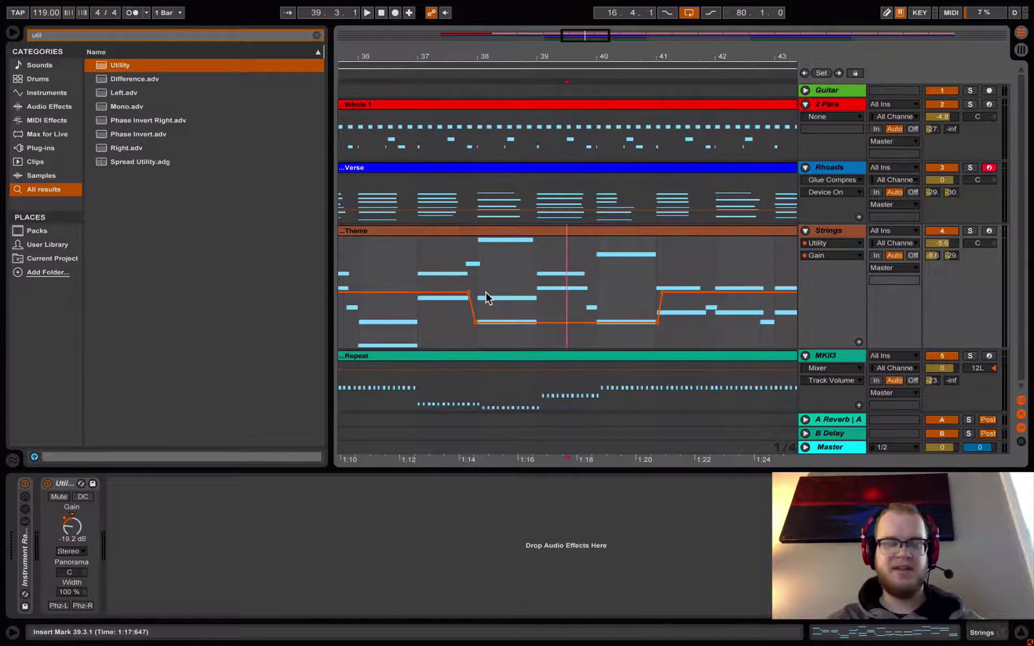
# Step: Remove the Gain dip and its breakpoints from the Strings track
pyautogui.click(511, 289)
pyautogui.press('Delete')
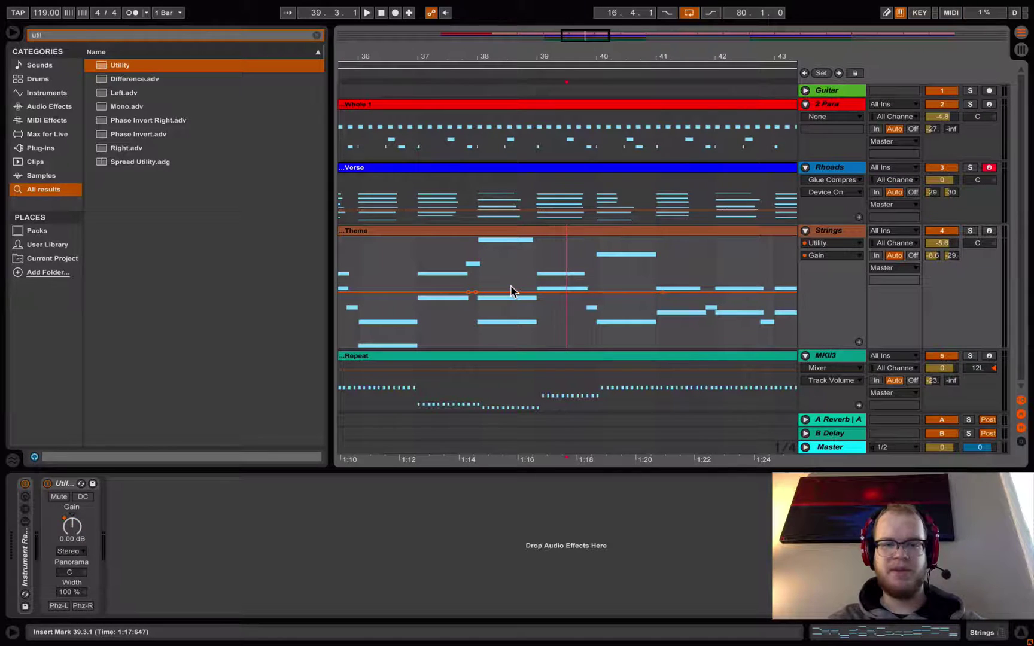
pyautogui.press('Delete')
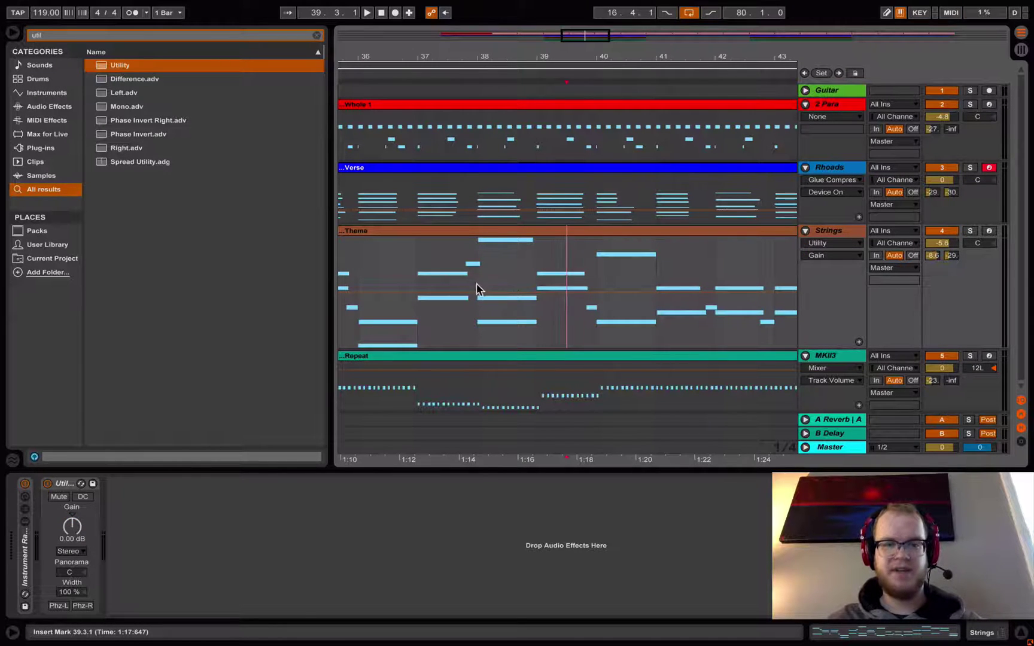
# Step: Select bars 38 to 41 on the Strings track and lower the Utility Gain there to about -15.1 dB
pyautogui.moveTo(476, 289); pyautogui.dragTo(655, 279)
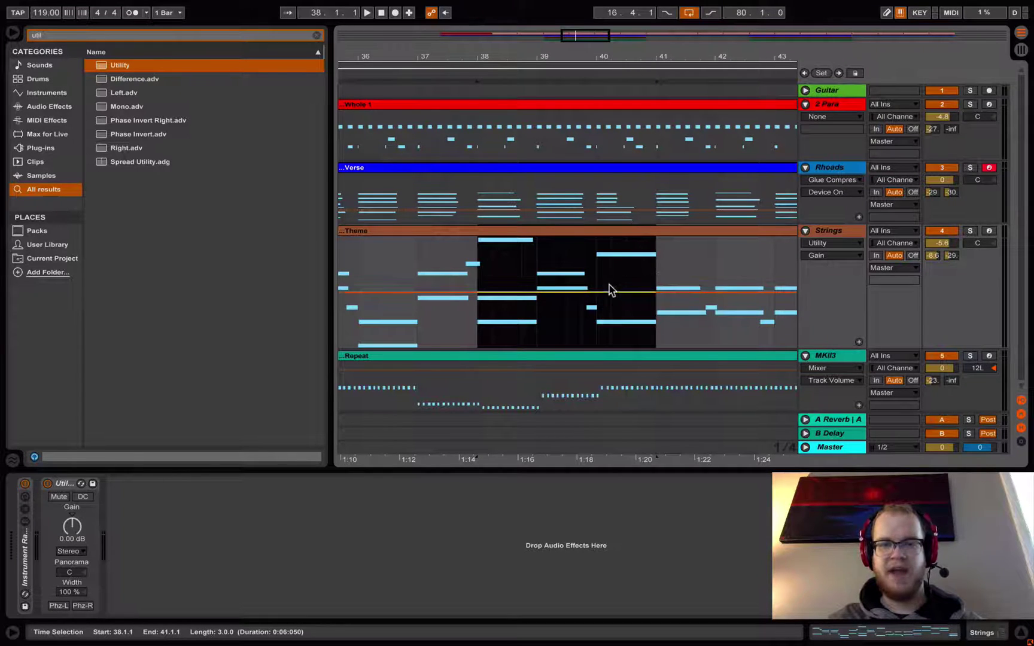
pyautogui.moveTo(601, 303); pyautogui.dragTo(602, 326)
pyautogui.click(596, 301)
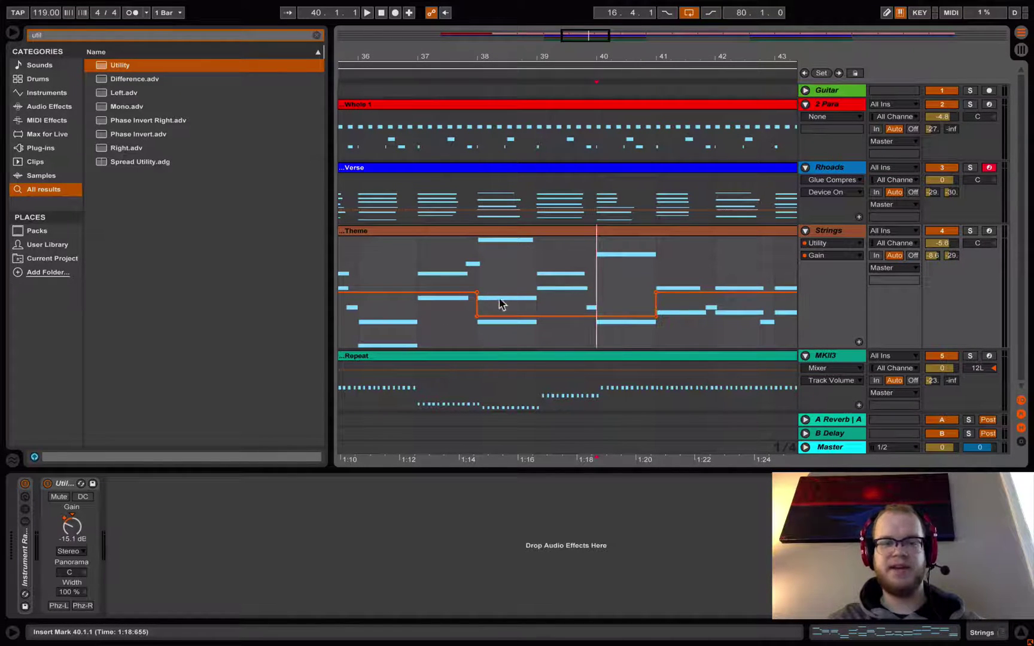
# Step: Slope both edges of the Gain dip by moving its two lower breakpoints inward
pyautogui.moveTo(478, 318)
pyautogui.moveTo(478, 317); pyautogui.dragTo(499, 316)
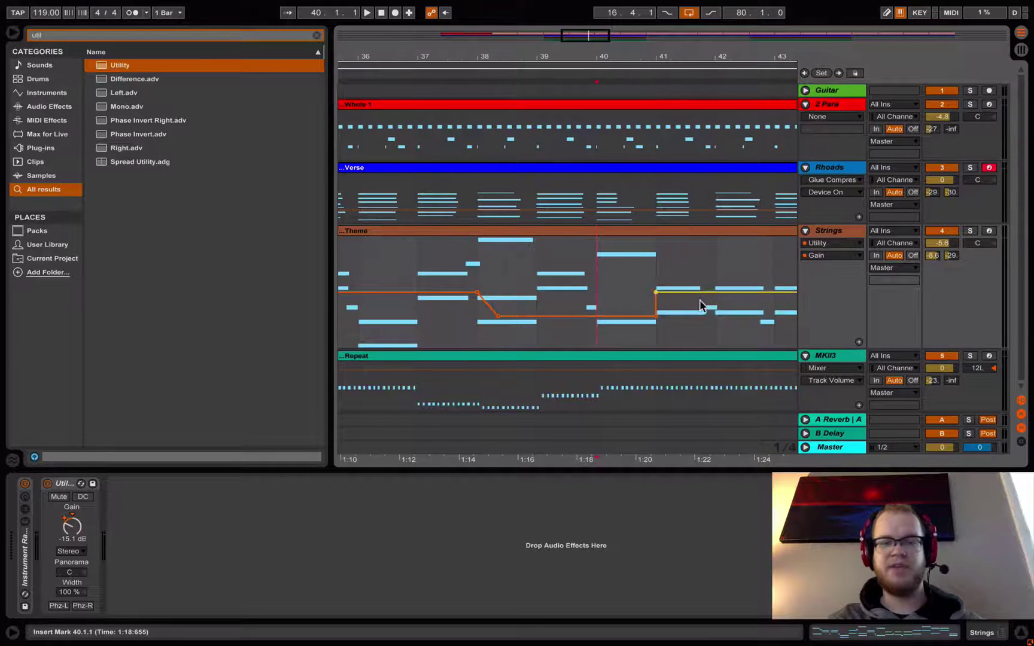
pyautogui.moveTo(654, 317); pyautogui.dragTo(634, 318)
pyautogui.click(551, 276)
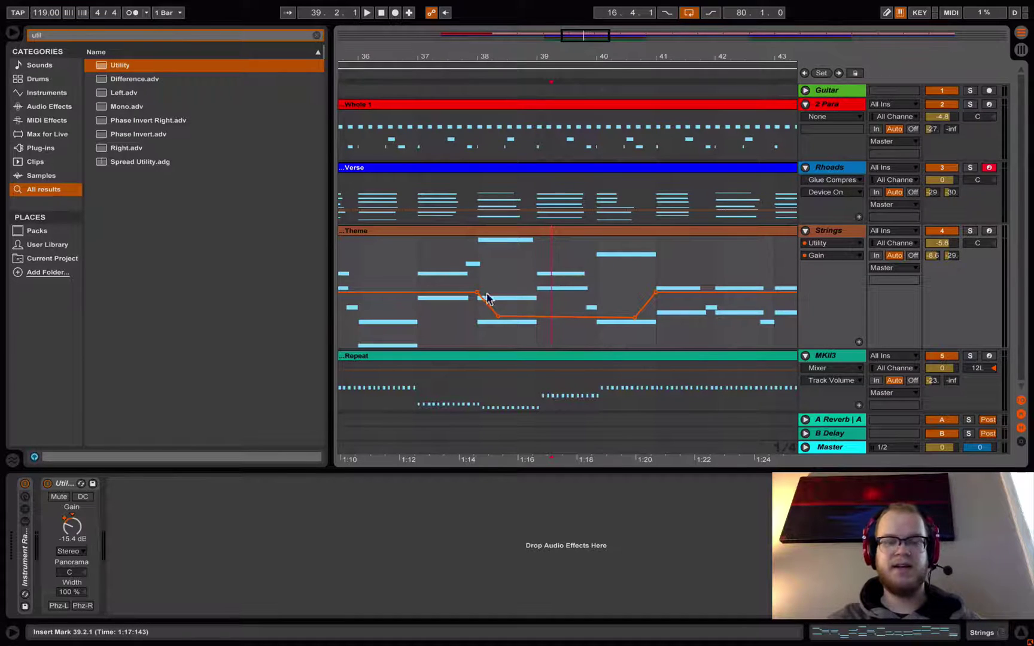
# Step: Undo the sloped Gain dip between bars 38 and 41
pyautogui.hotkey('ctrl', 'z')
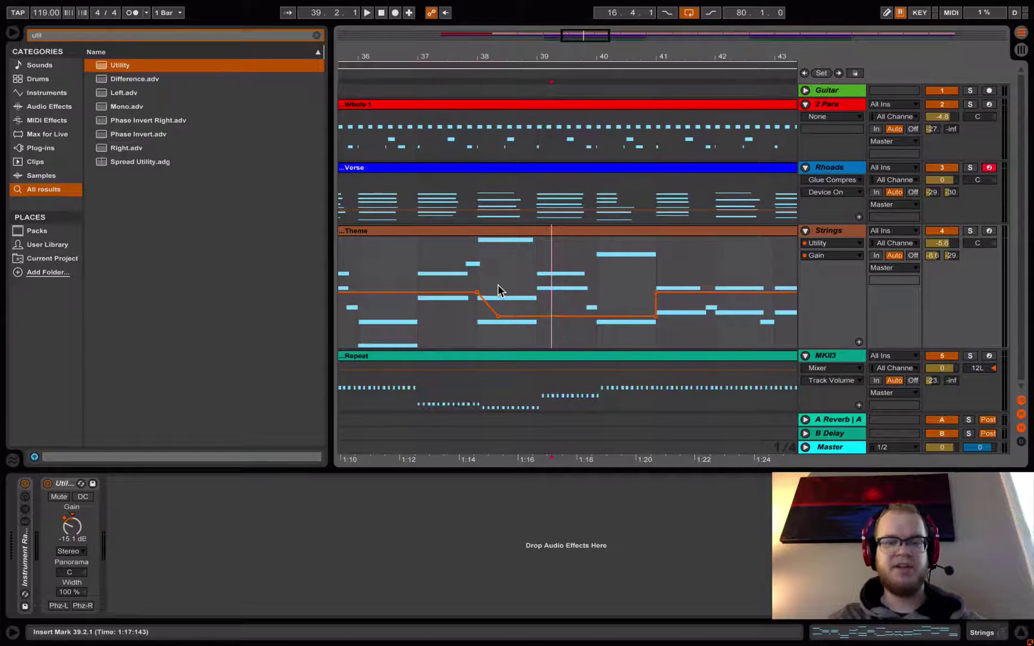
pyautogui.hotkey('ctrl', 'z')
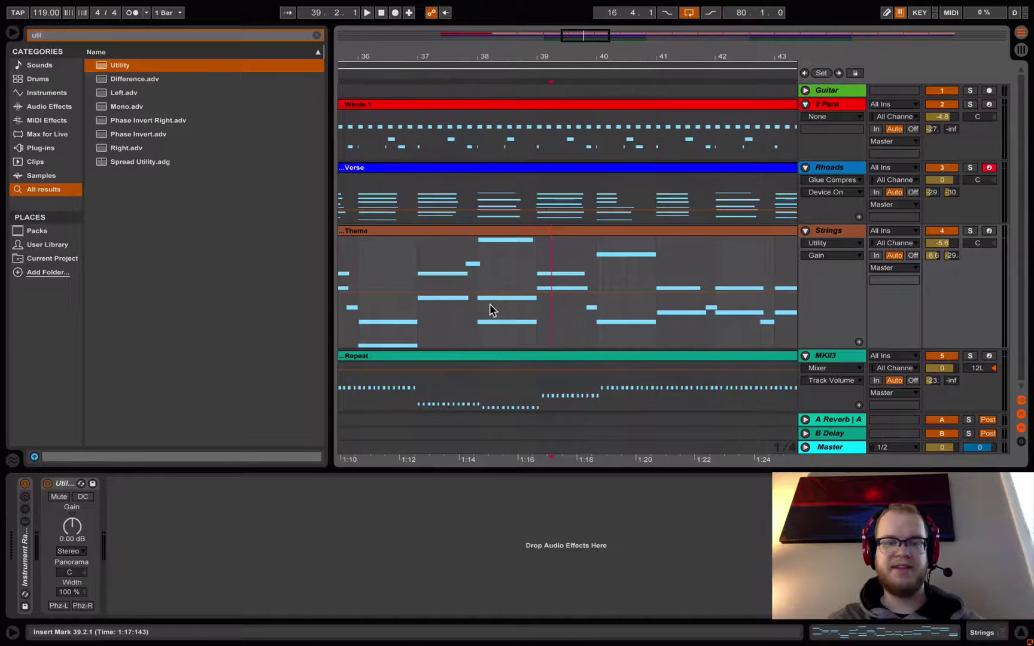
# Step: Automate the Strings Utility Gain as a straight fade-in from -35.0 dB at bar 33 to 0 dB at bar 37
pyautogui.hscroll(-5, 490, 304)
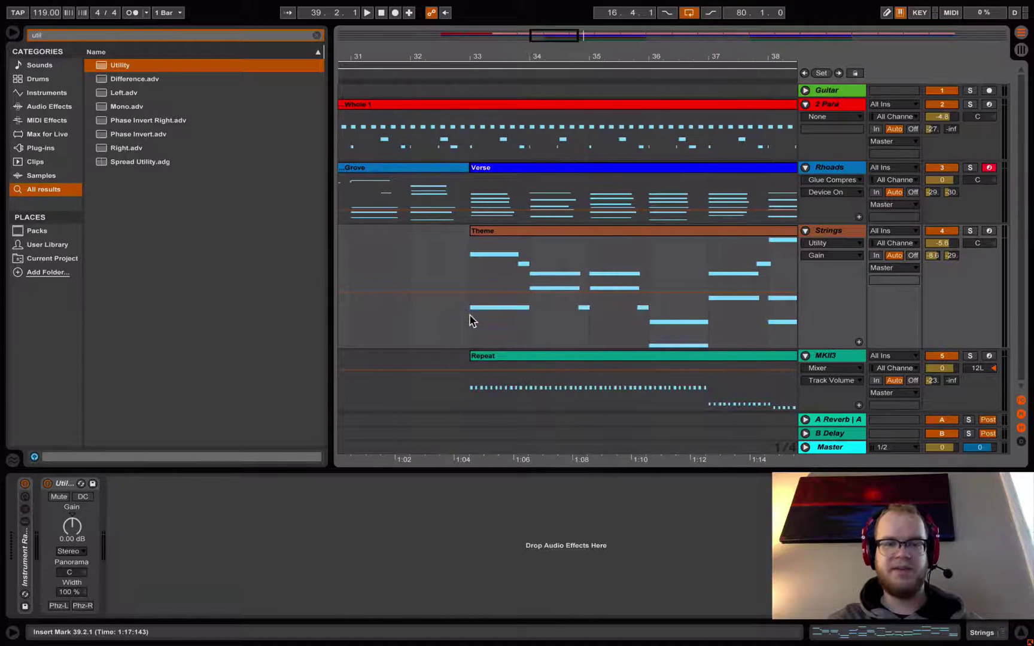
pyautogui.moveTo(469, 320); pyautogui.dragTo(704, 308)
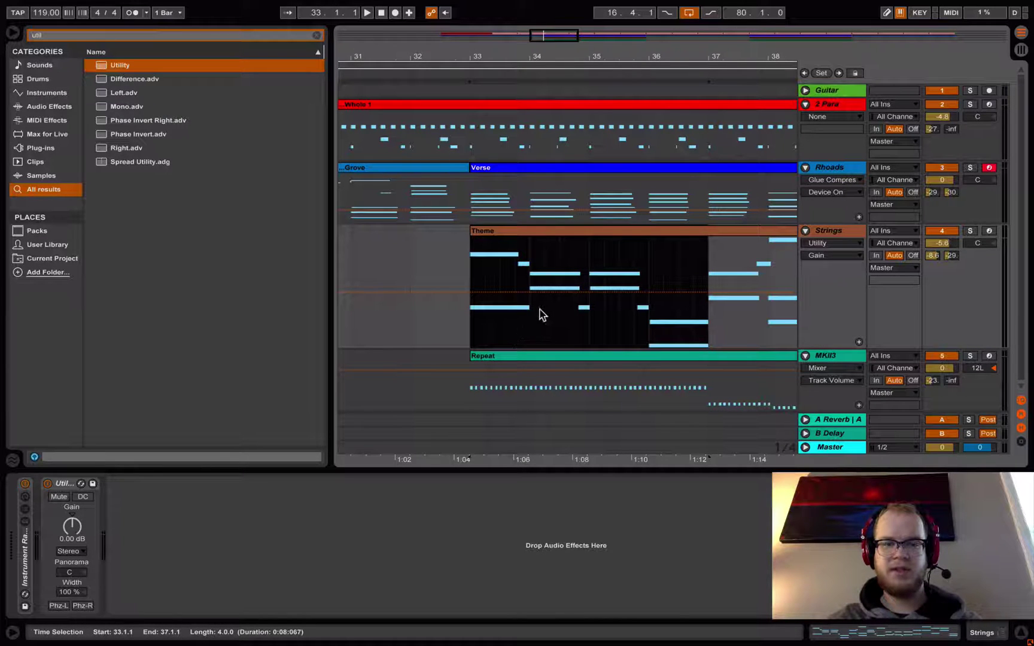
pyautogui.moveTo(557, 297); pyautogui.dragTo(557, 346)
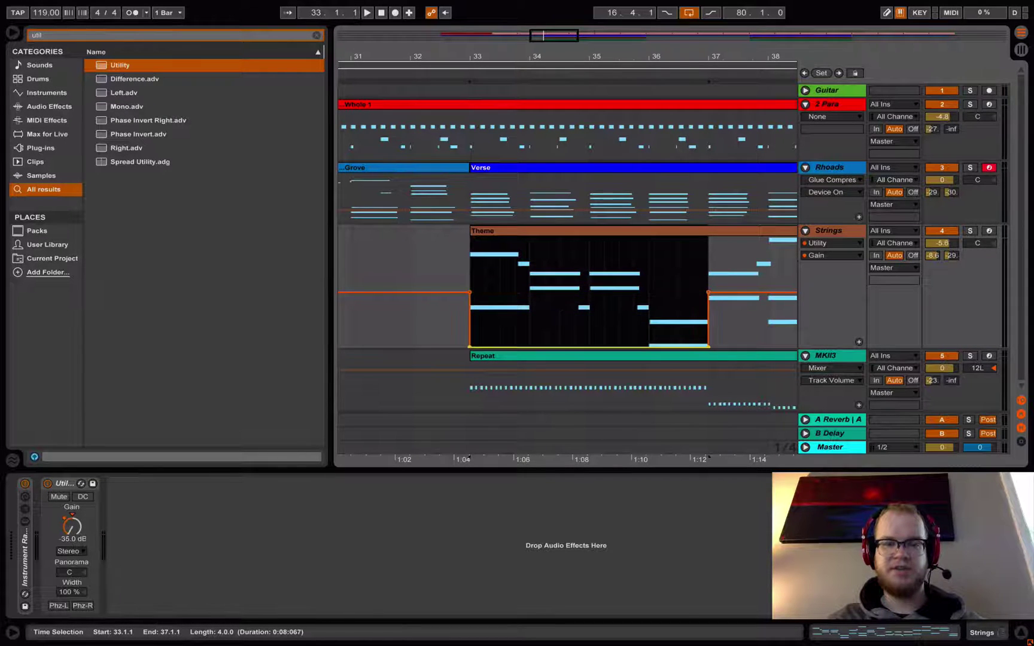
pyautogui.click(517, 302)
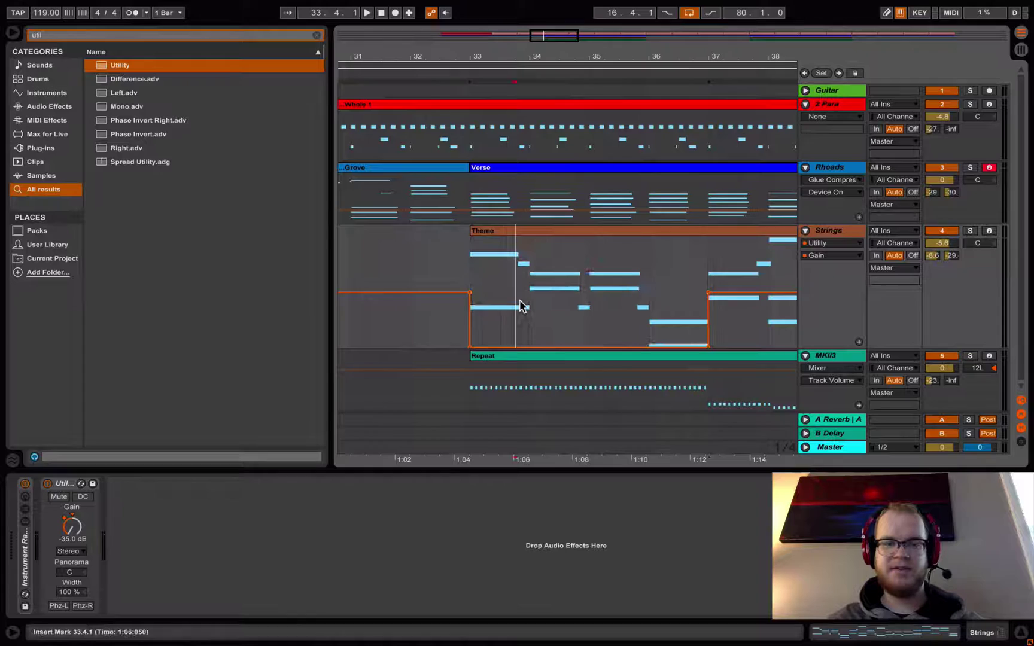
pyautogui.click(470, 292)
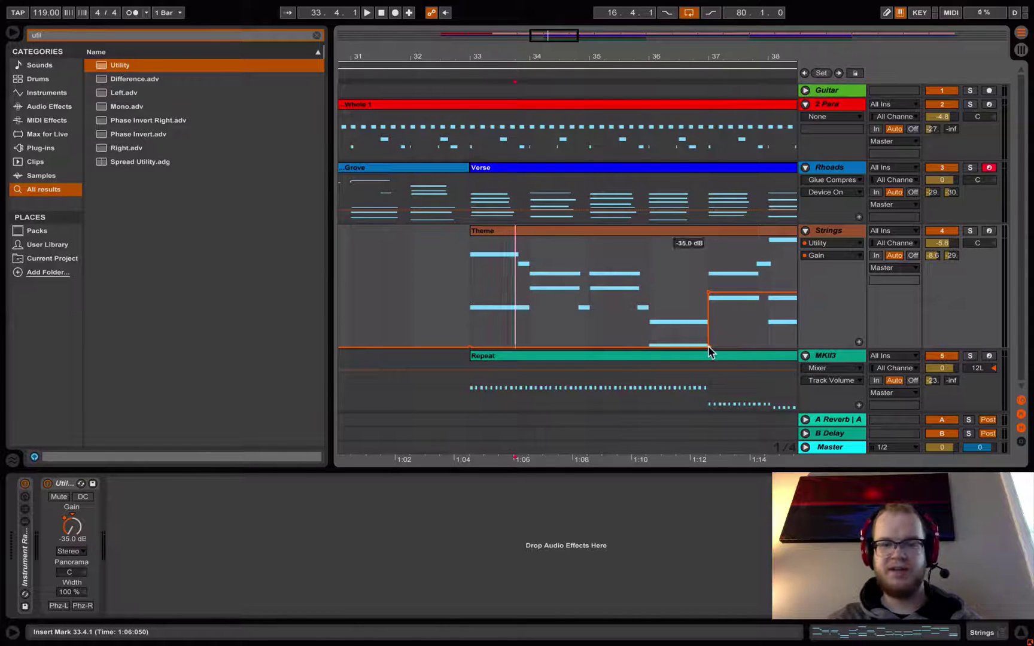
pyautogui.click(708, 346)
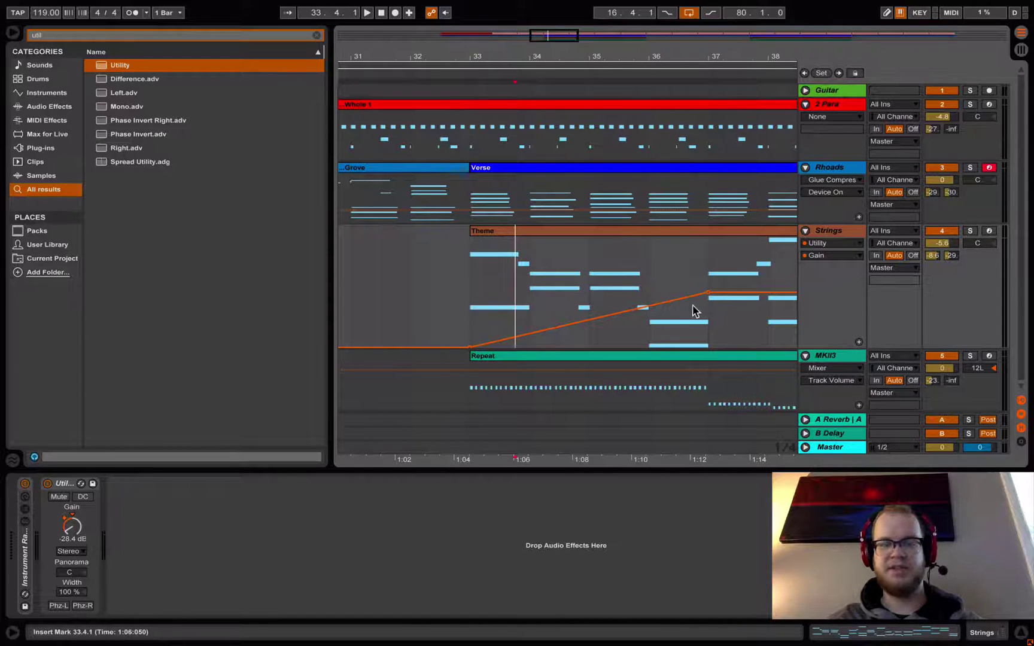
# Step: Bend the Gain ramp between bars 33 and 37 into a slow-starting curve and play the Theme clip from its start
pyautogui.moveTo(603, 55)
pyautogui.mouseDown()
pyautogui.moveTo(603, 45)
pyautogui.moveTo(598, 63)
pyautogui.mouseUp()
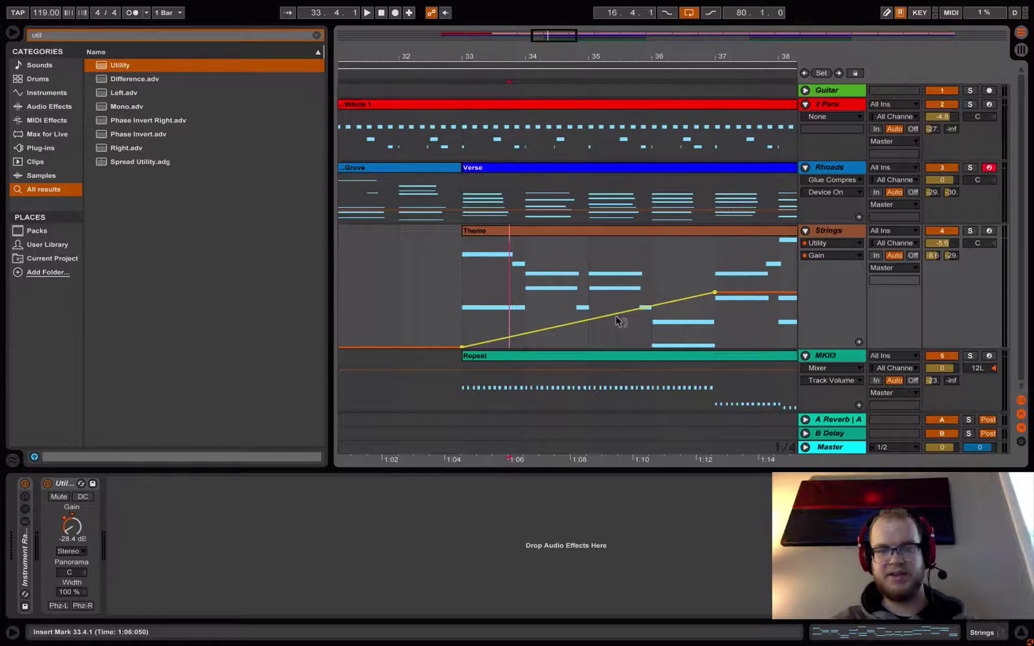
pyautogui.moveTo(620, 322)
pyautogui.mouseDown()
pyautogui.moveTo(619, 347)
pyautogui.moveTo(620, 296)
pyautogui.moveTo(620, 330)
pyautogui.mouseUp()
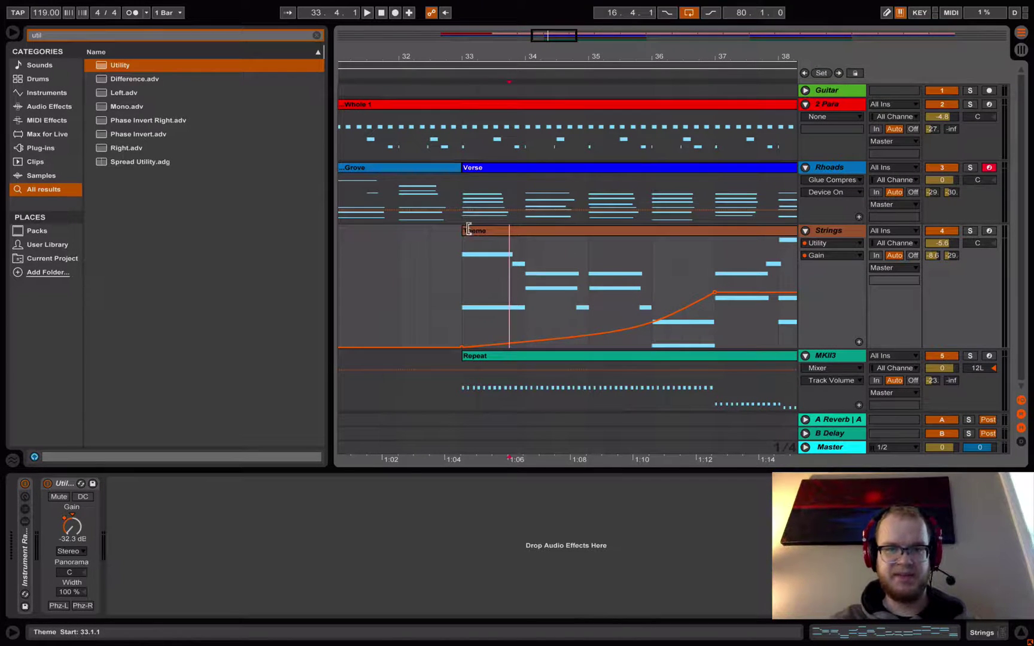
pyautogui.click(469, 230)
pyautogui.press('space')
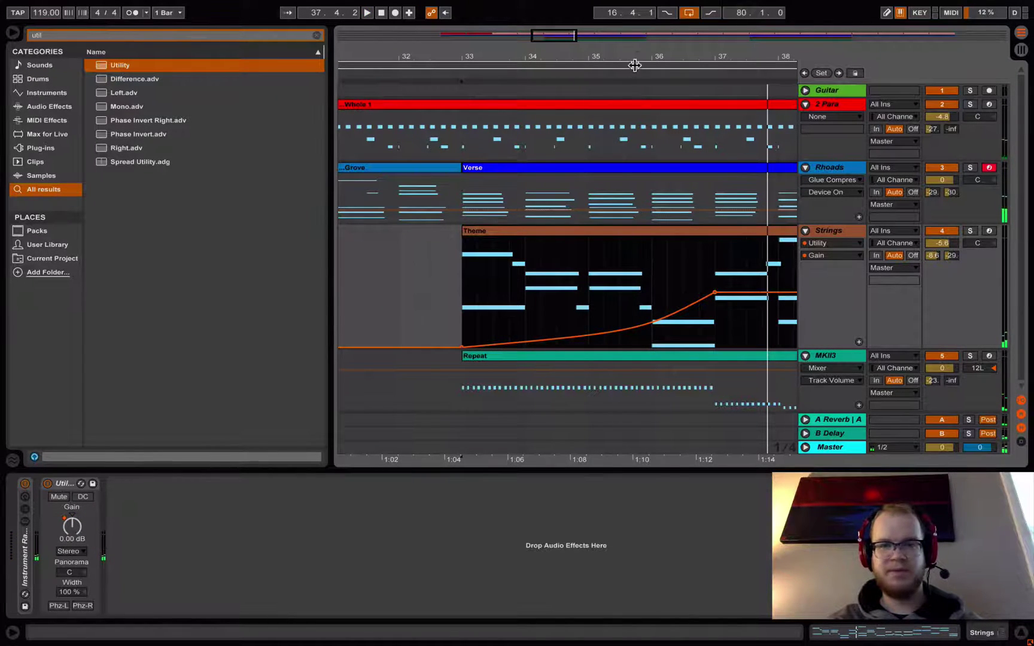
# Step: Move the Strings track's Utility Gain automation into its own lane below the Theme clip
pyautogui.moveTo(641, 55); pyautogui.dragTo(639, 334)
pyautogui.press('z')
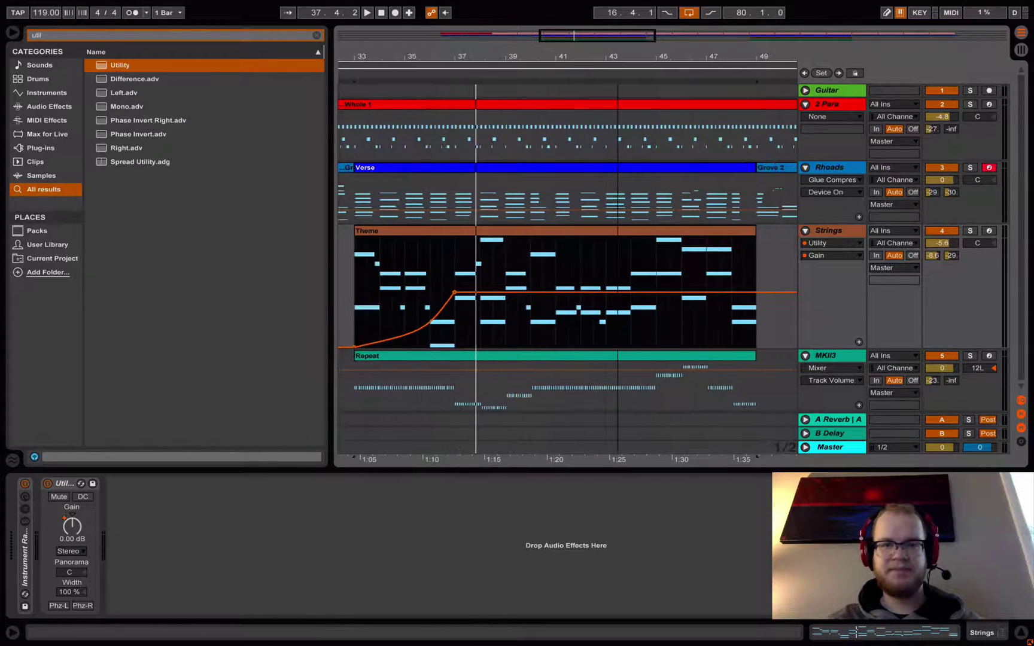
pyautogui.click(518, 307)
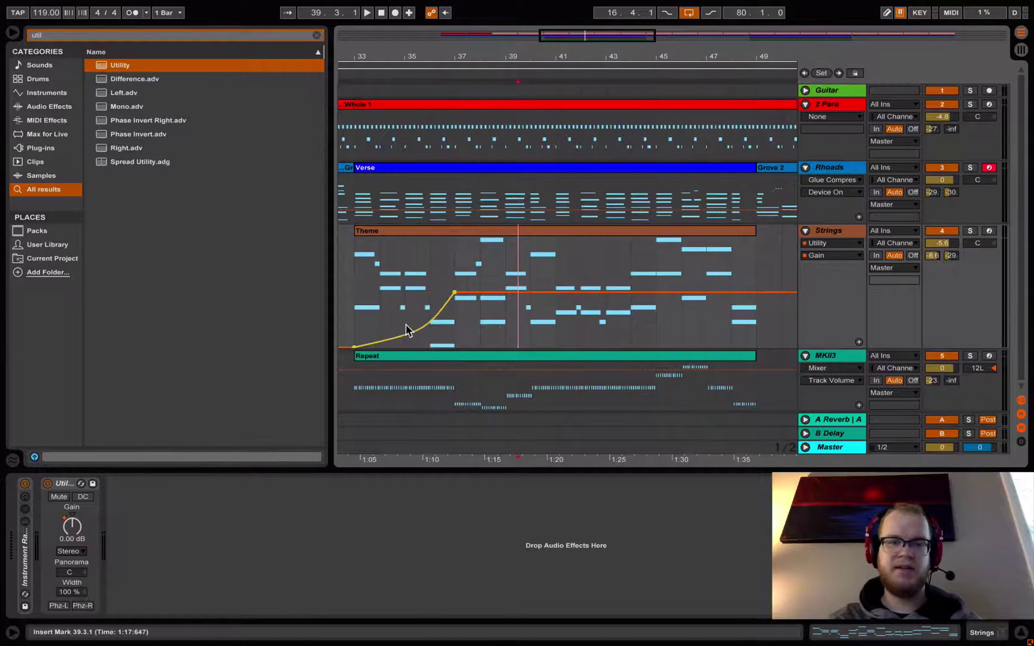
pyautogui.click(389, 231)
pyautogui.click(542, 268)
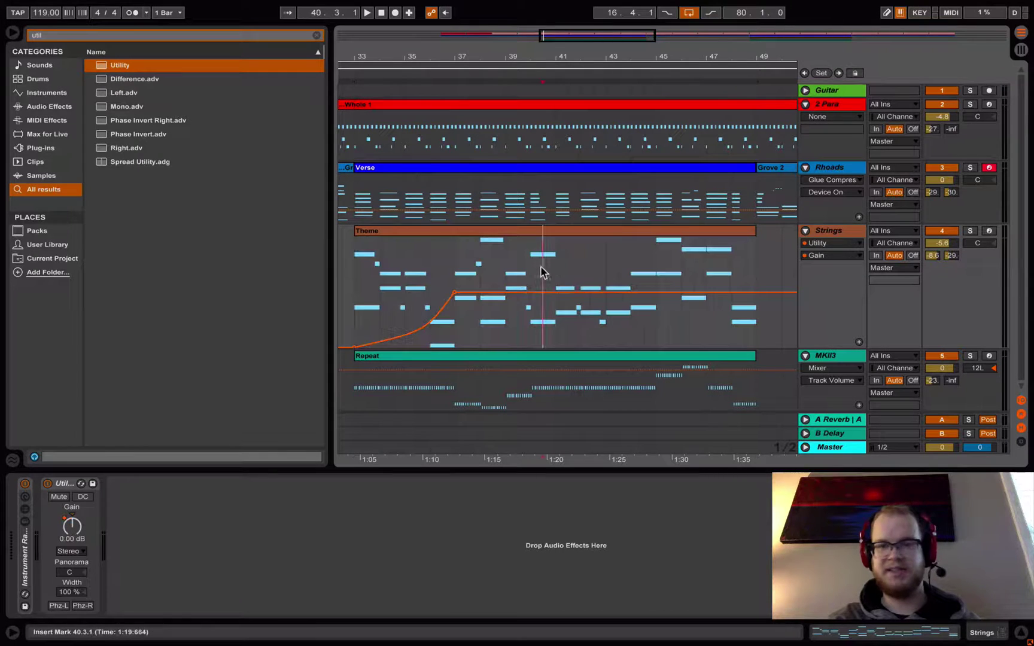
pyautogui.click(860, 344)
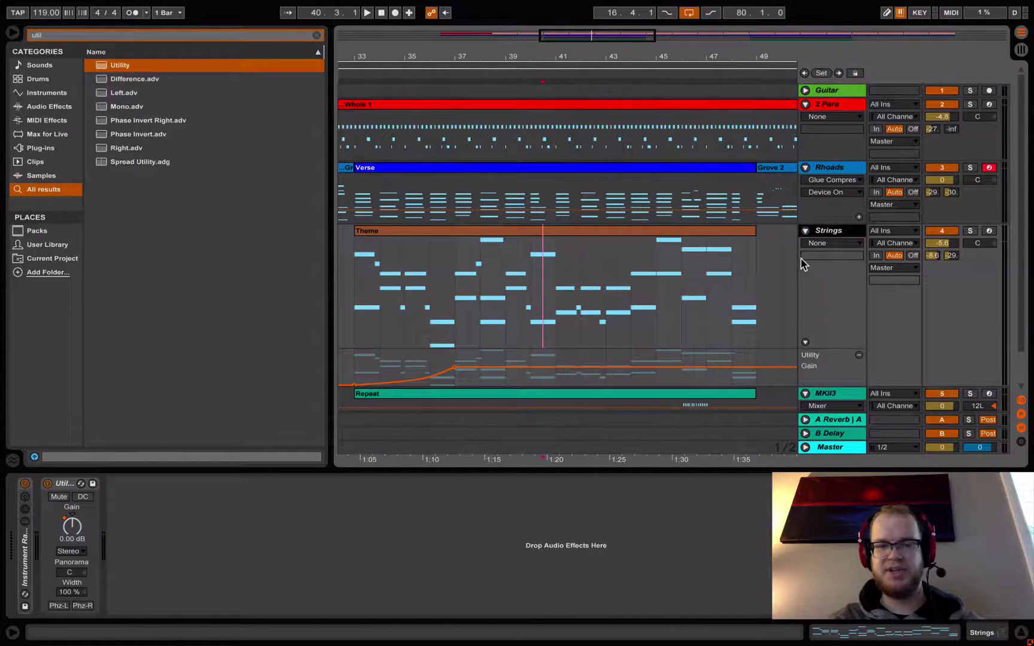
# Step: Make the Strings track's Utility Gain automation lane taller
pyautogui.scroll(-1, 800, 258)
pyautogui.moveTo(833, 346); pyautogui.dragTo(833, 420)
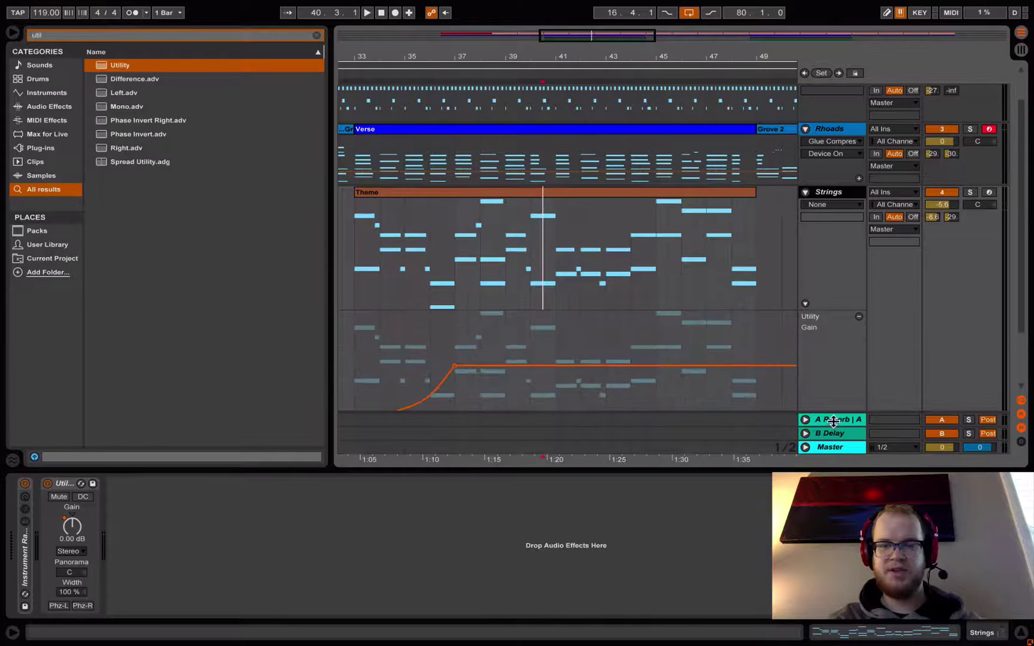
pyautogui.scroll(-2, 854, 317)
pyautogui.click(470, 339)
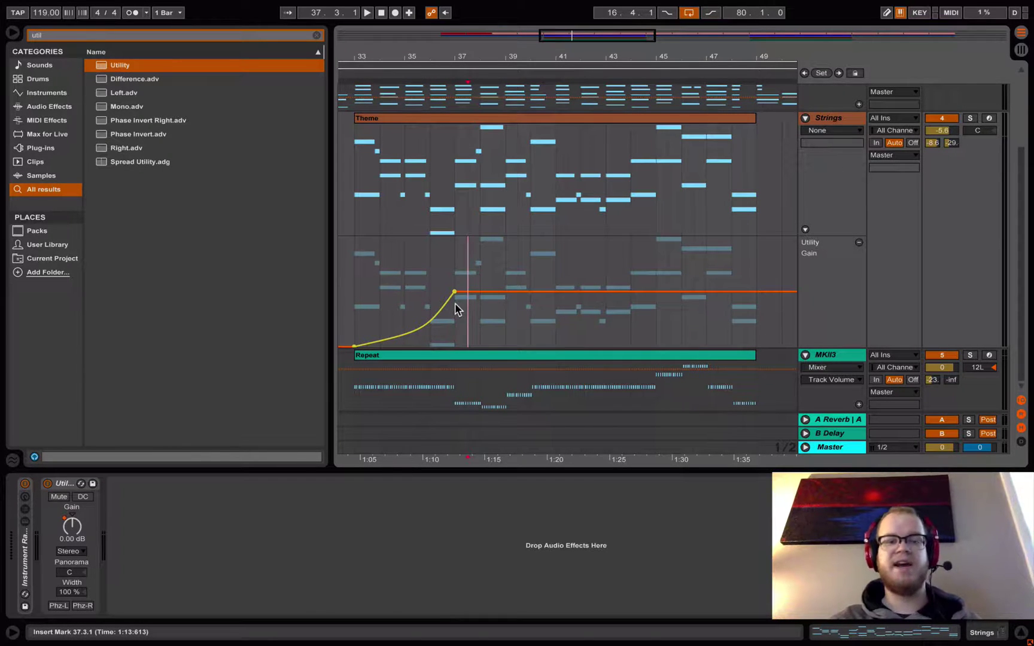
# Step: Show Utility Gain over the Theme clip, try duplicating bars 33 to 37 there, and undo the duplication
pyautogui.click(860, 242)
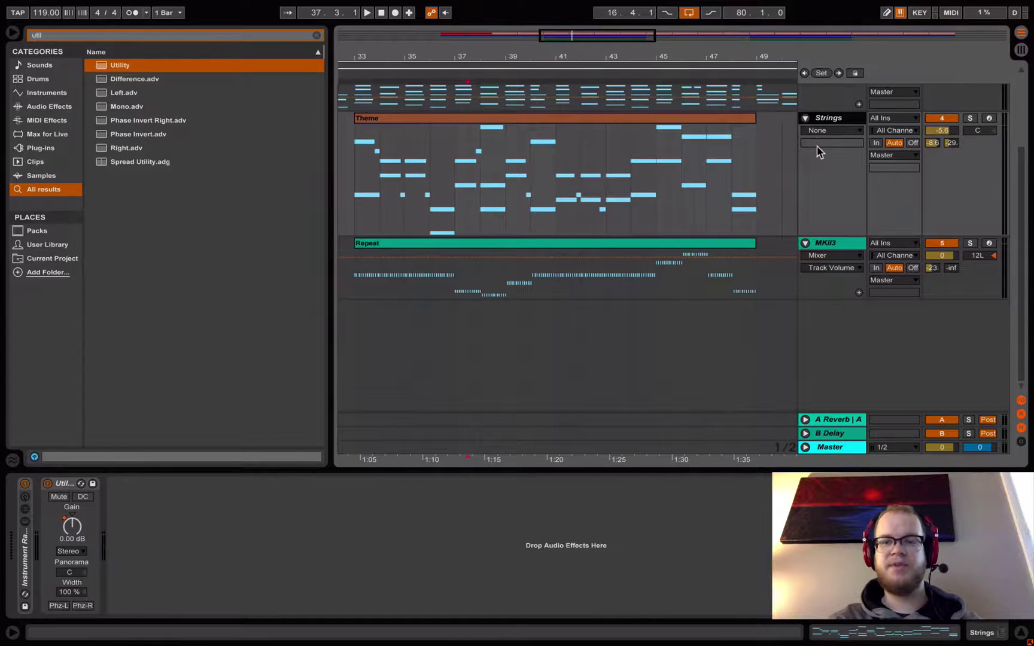
pyautogui.click(73, 529)
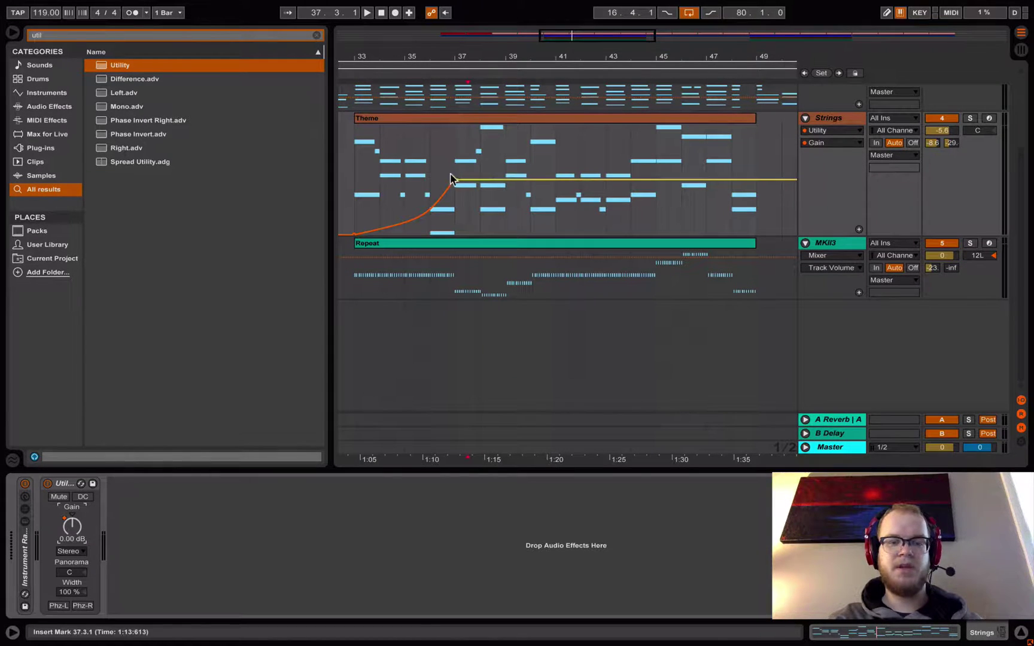
pyautogui.moveTo(453, 198); pyautogui.dragTo(358, 212)
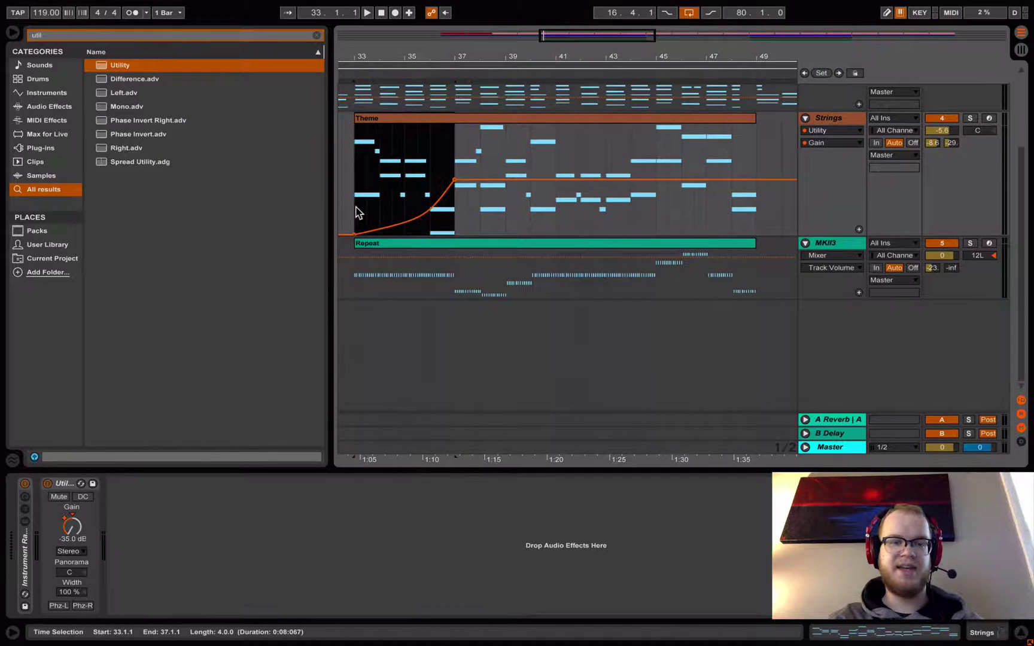
pyautogui.hotkey('ctrl', 'd')
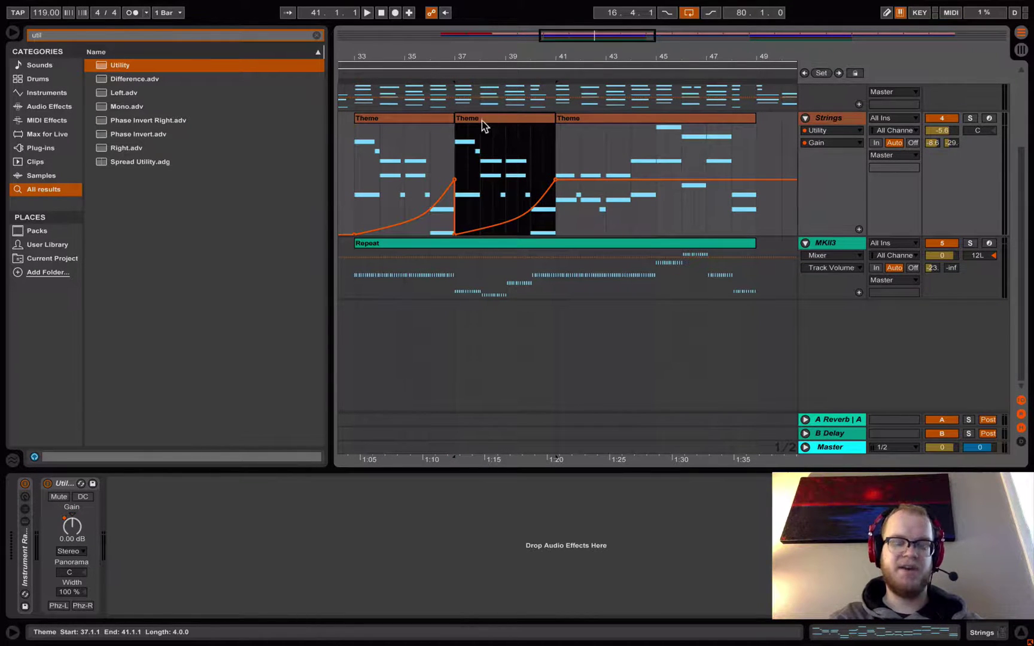
pyautogui.hotkey('ctrl', 'z')
# Step: In a separate Utility Gain lane on Strings, duplicate the ramp from bars 33 to 37 three times up to bar 49 and enlarge the lane
pyautogui.click(837, 199)
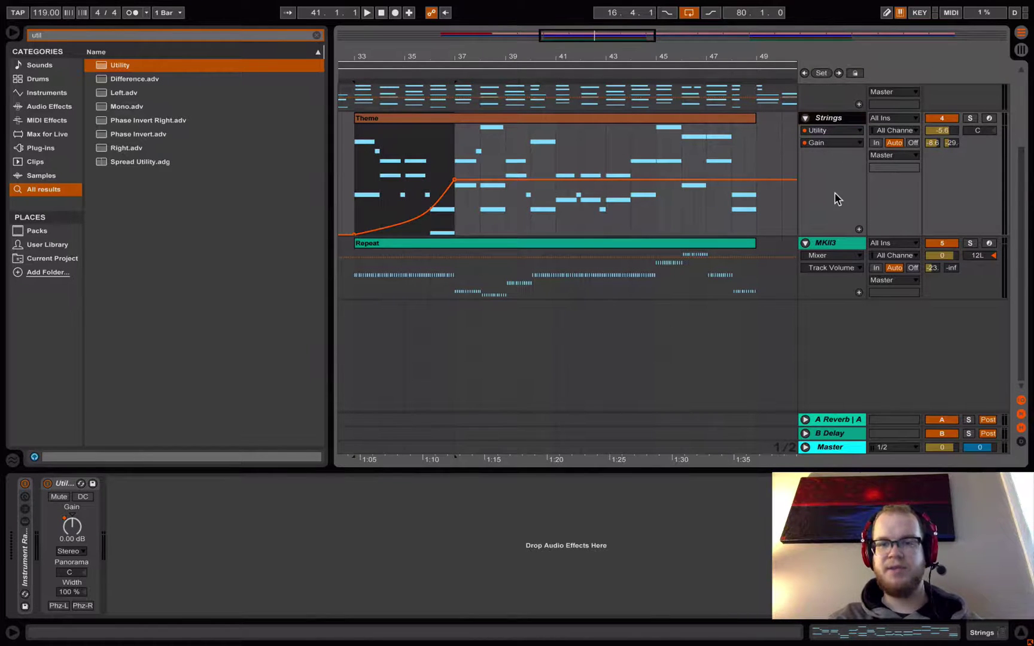
pyautogui.click(859, 231)
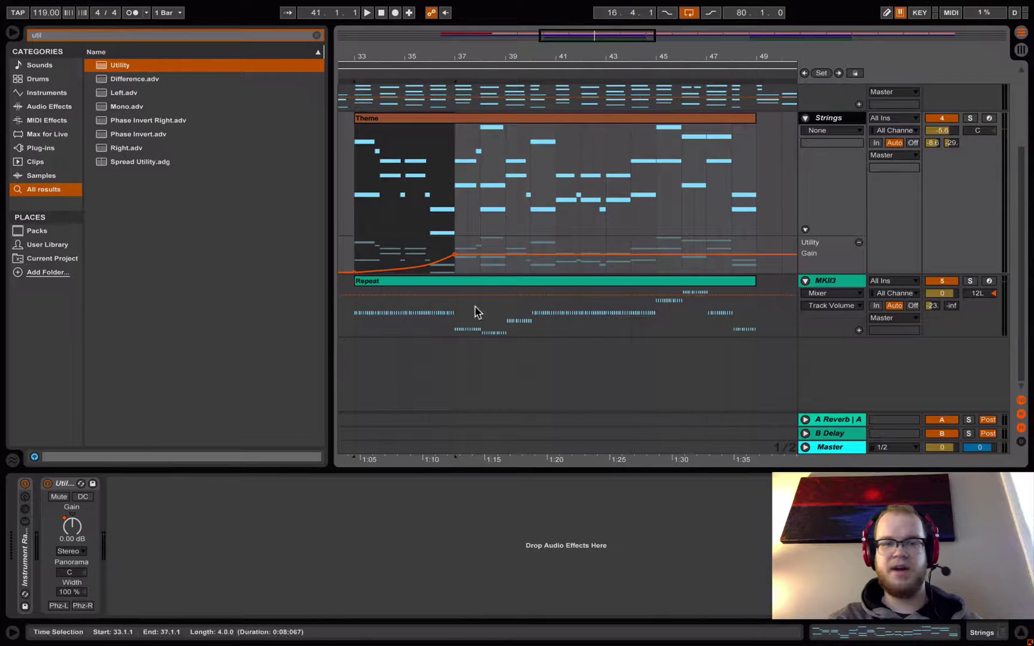
pyautogui.click(455, 264)
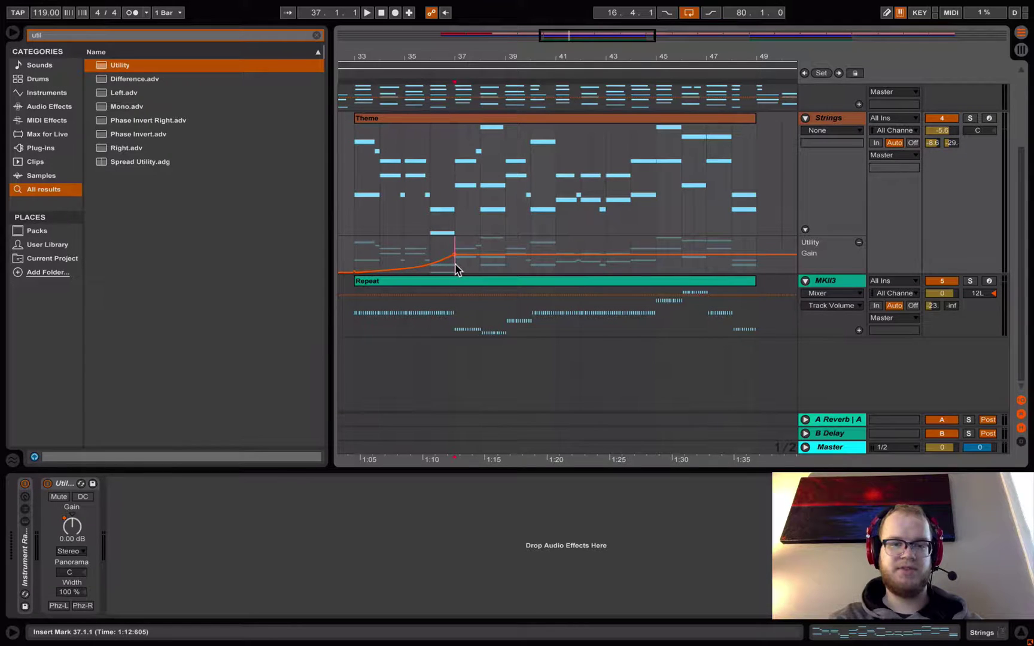
pyautogui.moveTo(456, 268); pyautogui.dragTo(357, 268)
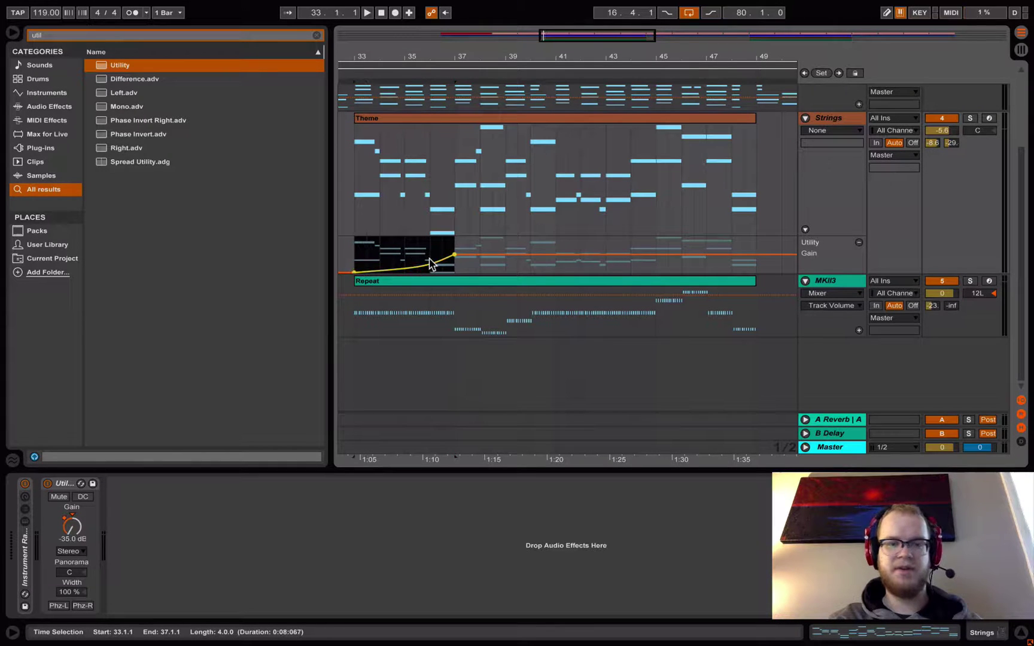
pyautogui.hotkey('ctrl', 'd')
pyautogui.hotkey('ctrl', 'd')
pyautogui.hotkey('ctrl', 'd')
pyautogui.click(364, 258)
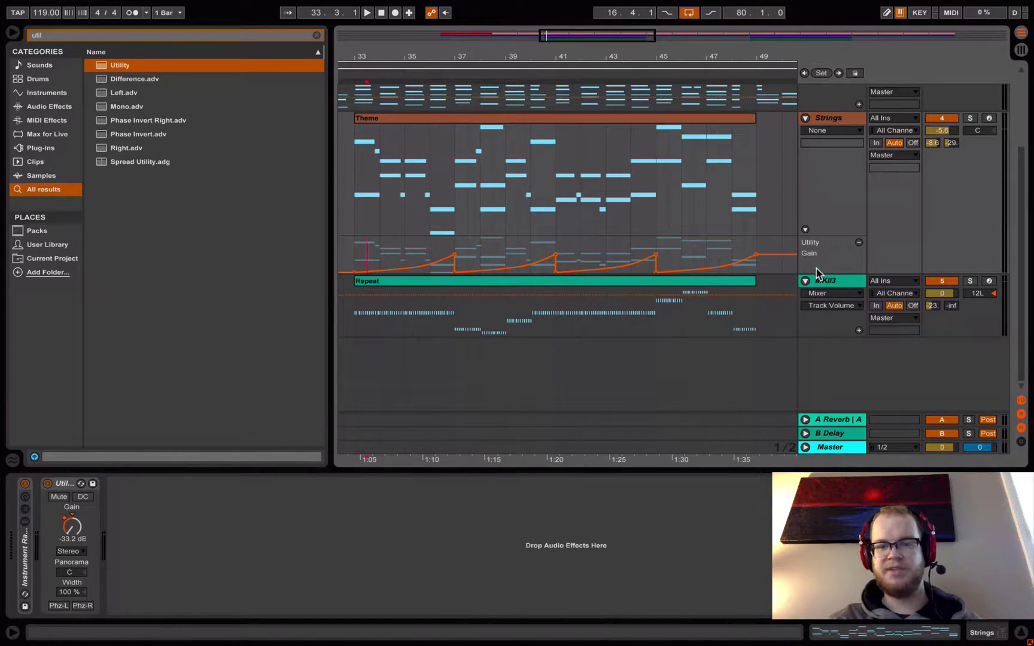
pyautogui.moveTo(816, 271); pyautogui.dragTo(816, 346)
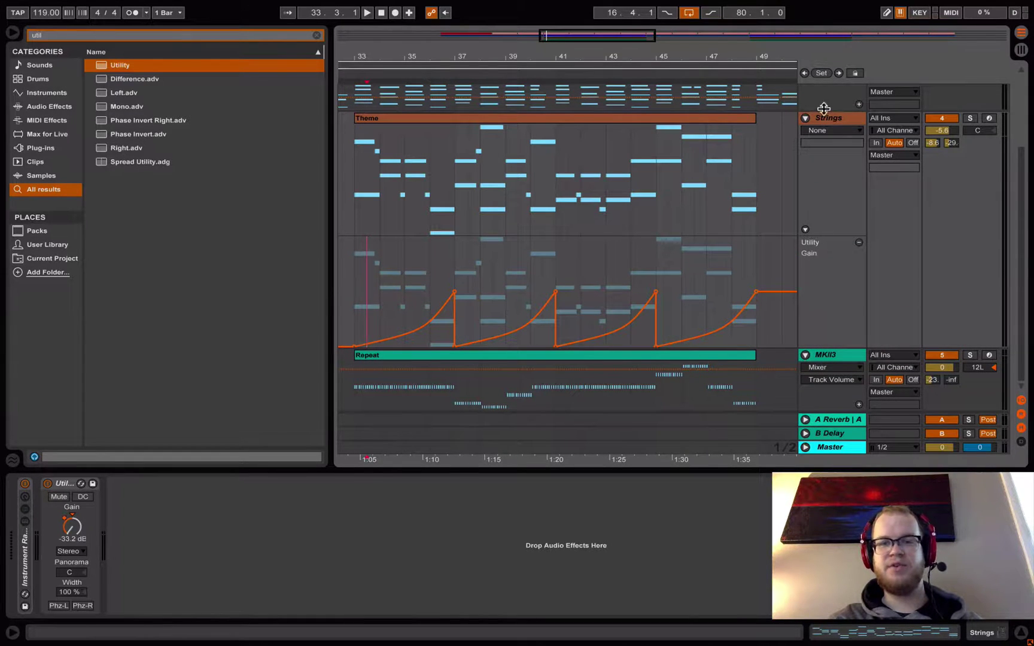
# Step: Unfold the Strings Instrument Rack and show the EQ Eight 8 Frequency A automation over the Theme clip, above the Gain lane
pyautogui.doubleClick(26, 571)
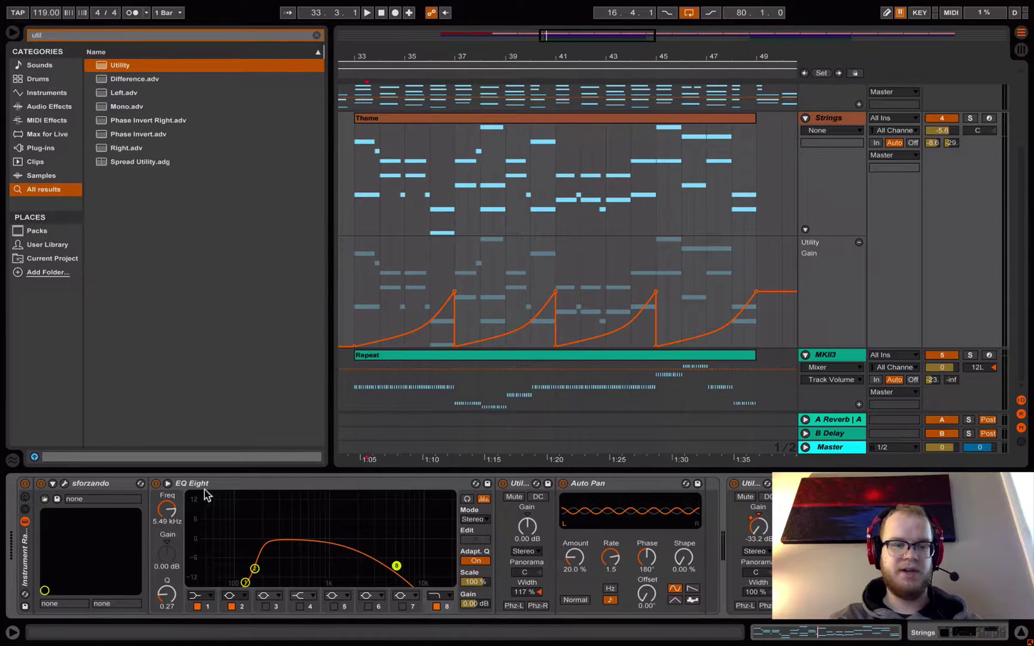
pyautogui.click(169, 510)
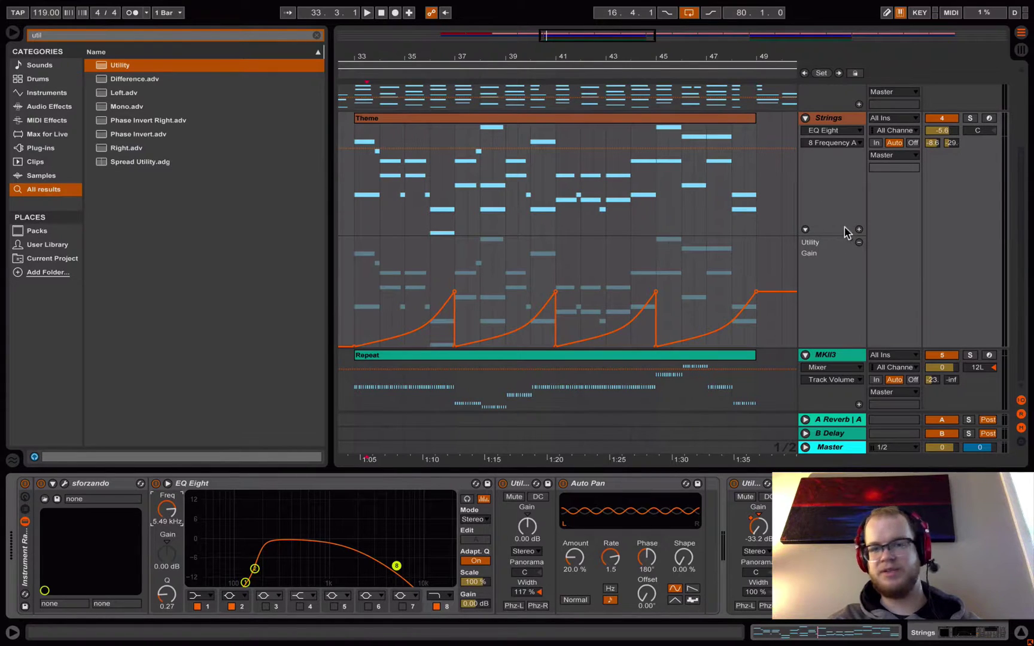
pyautogui.click(805, 231)
pyautogui.click(805, 231)
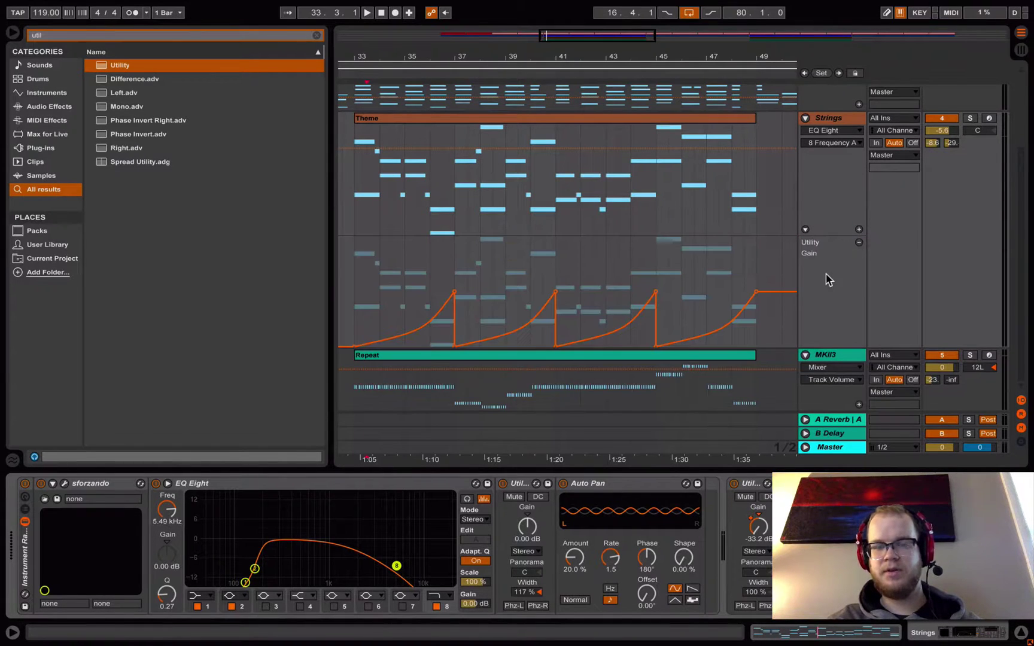
pyautogui.click(493, 262)
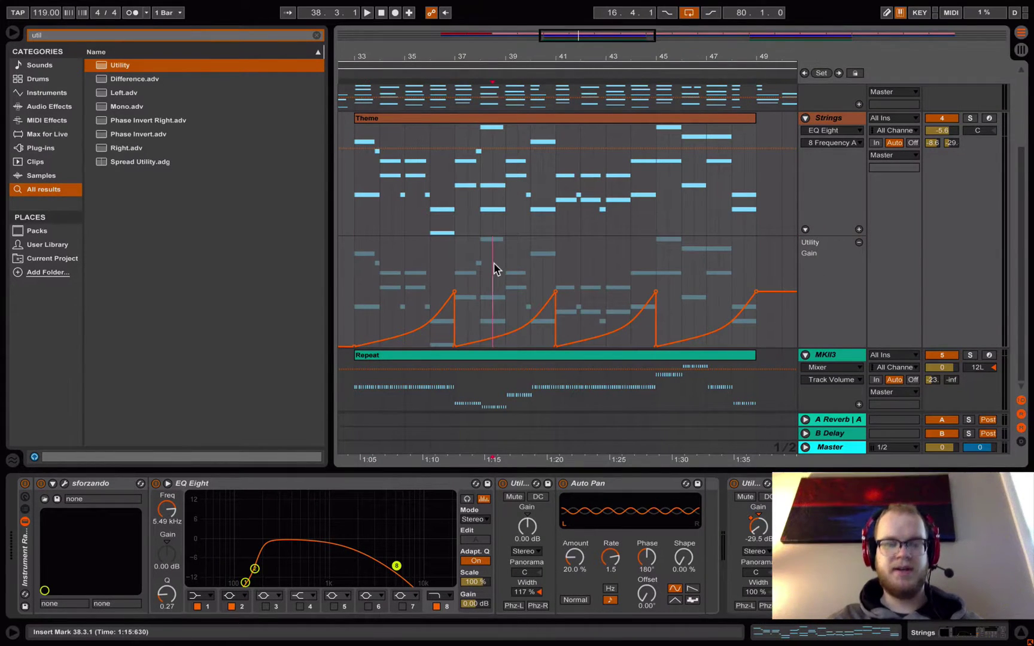